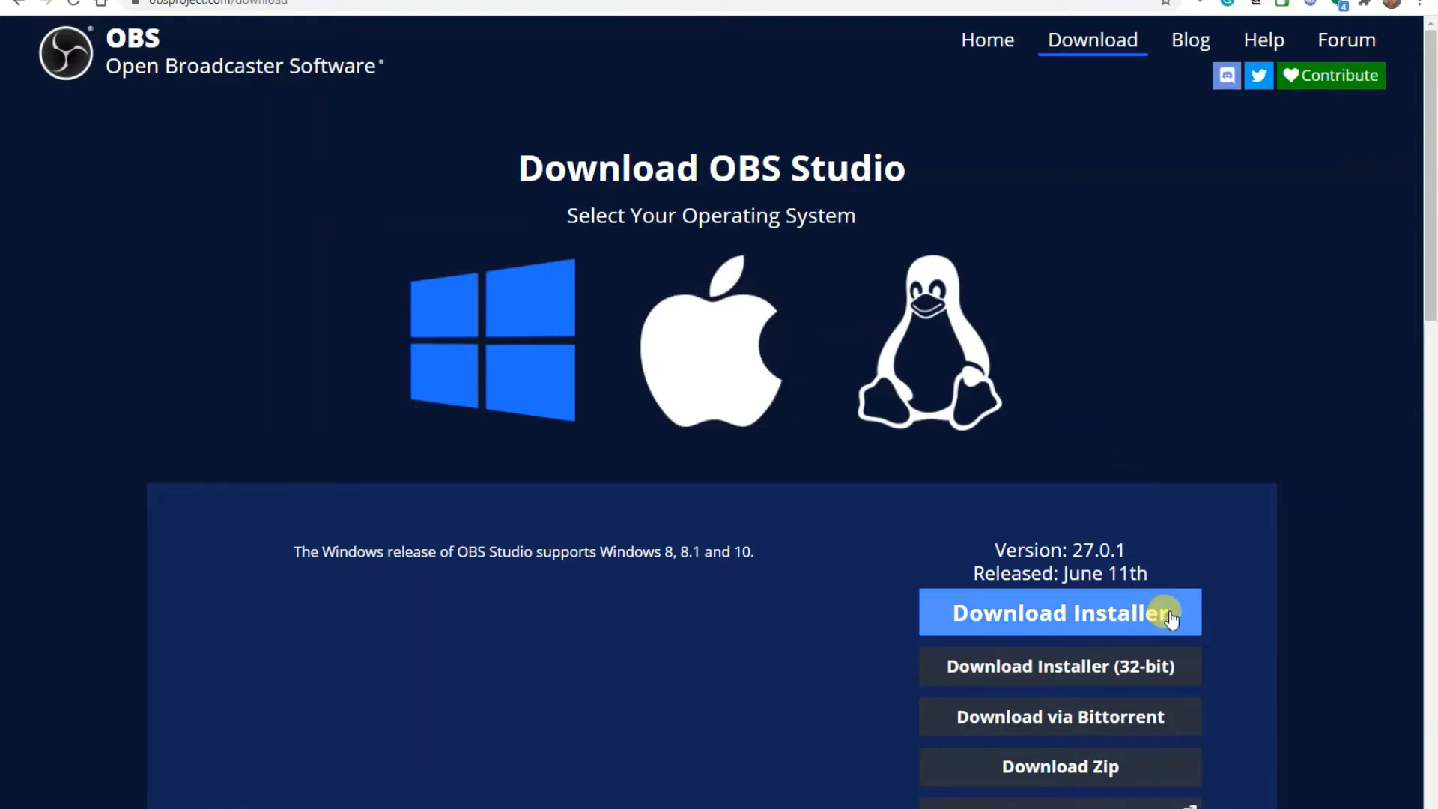
- Download the OBS Studio 27.0.1 installer for Windows
scroll(1160, 614, down, 2)
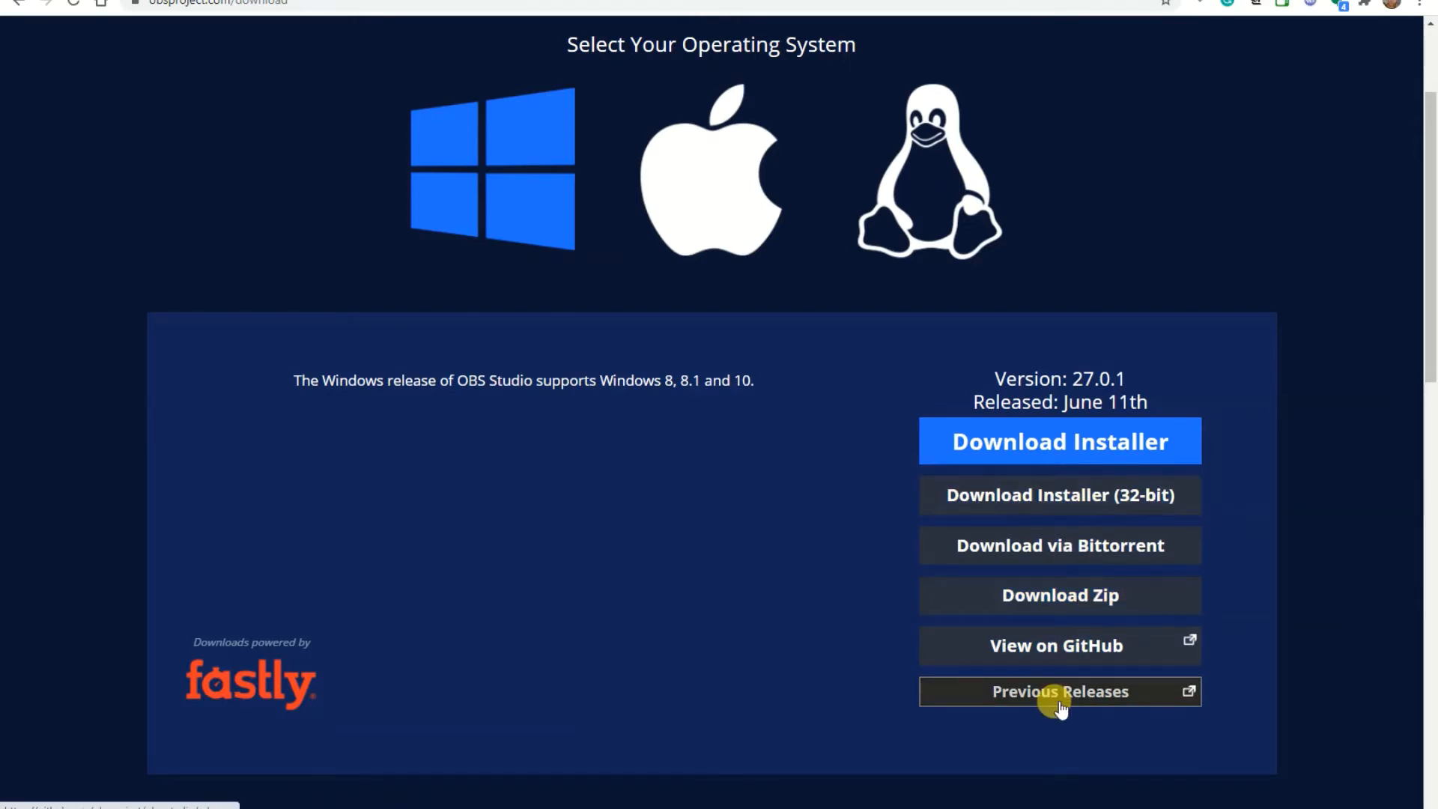
click(1073, 441)
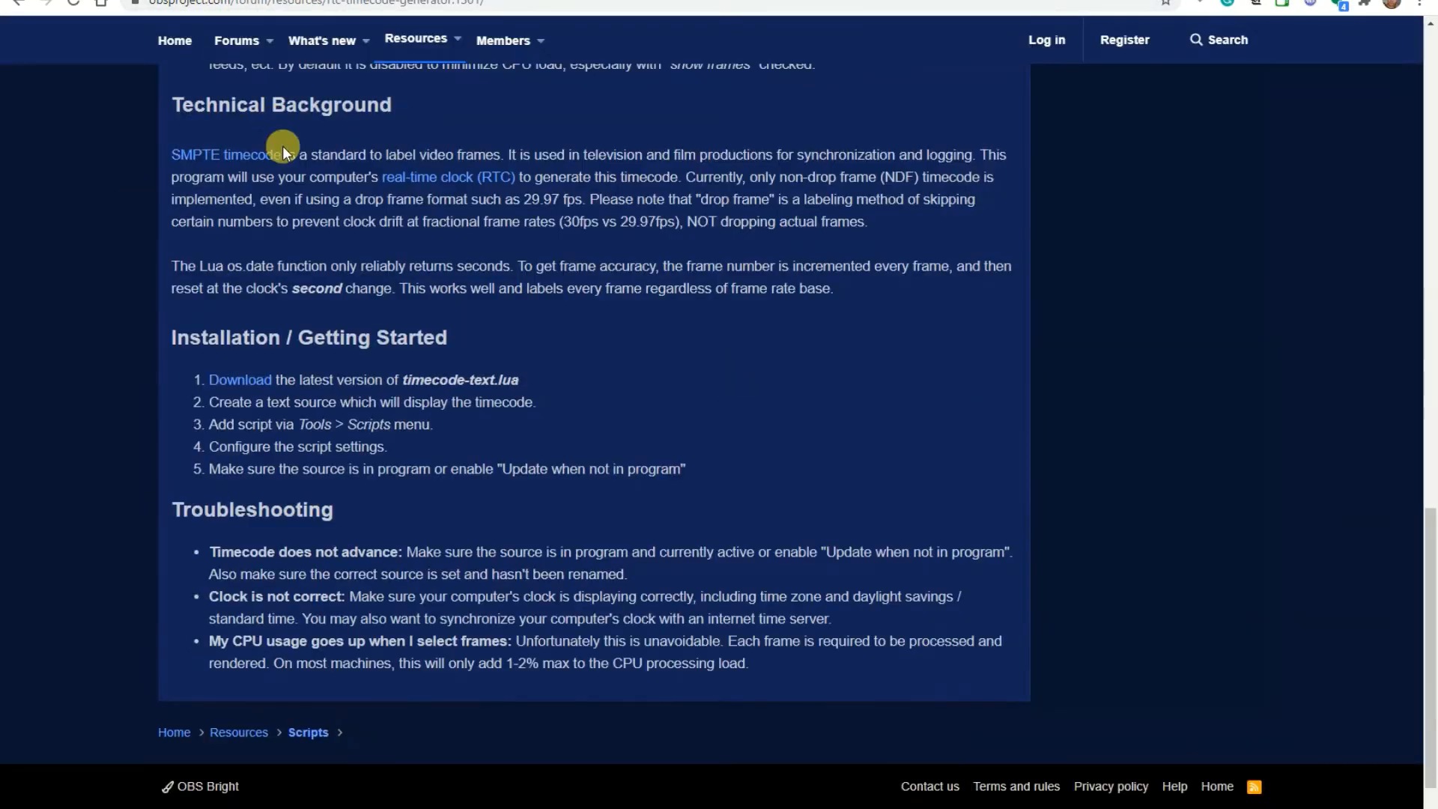
- Review the RTC Timecode Generator resource page, including its settings descriptions and installation instructions
scroll(979, 465, up, 10)
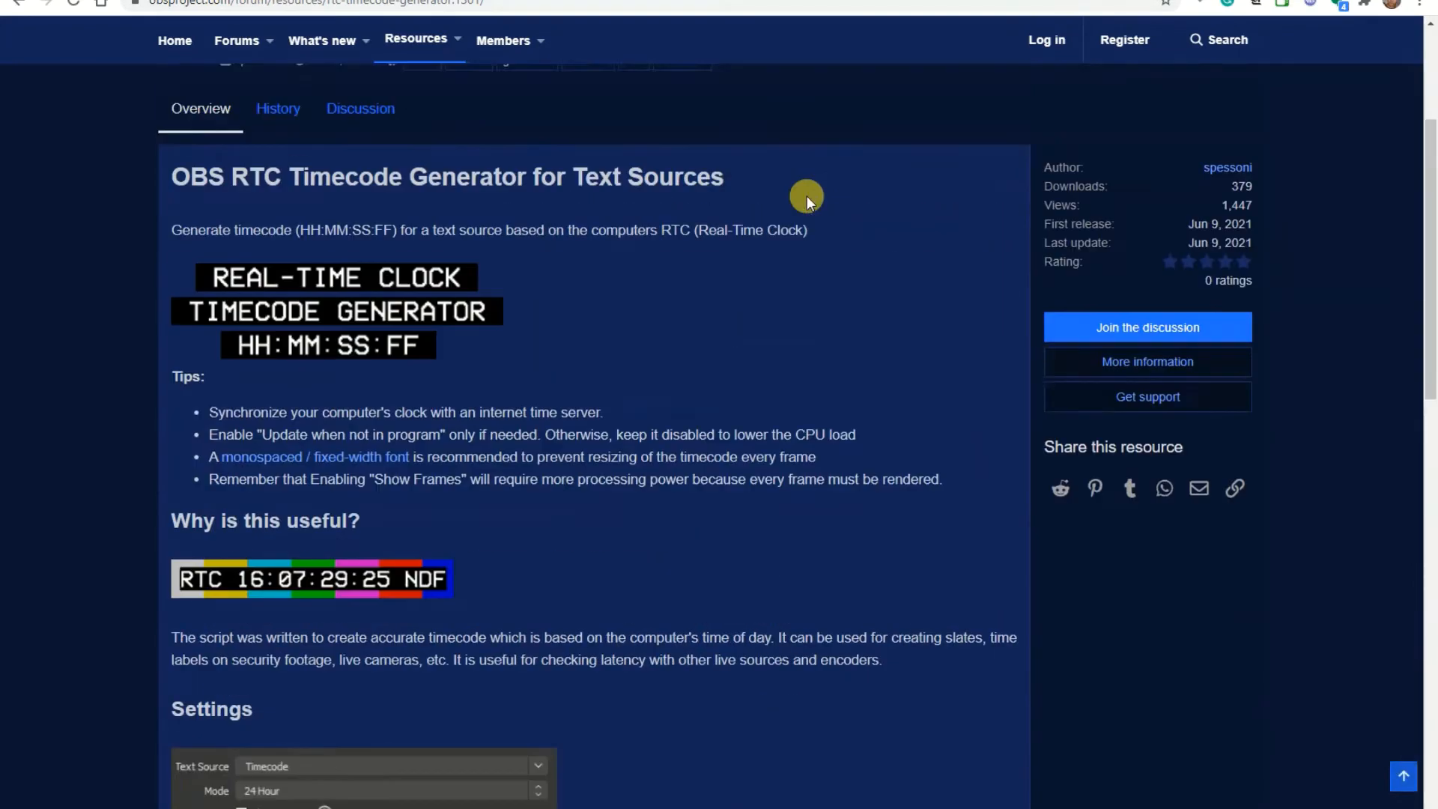
scroll(806, 195, up, 3)
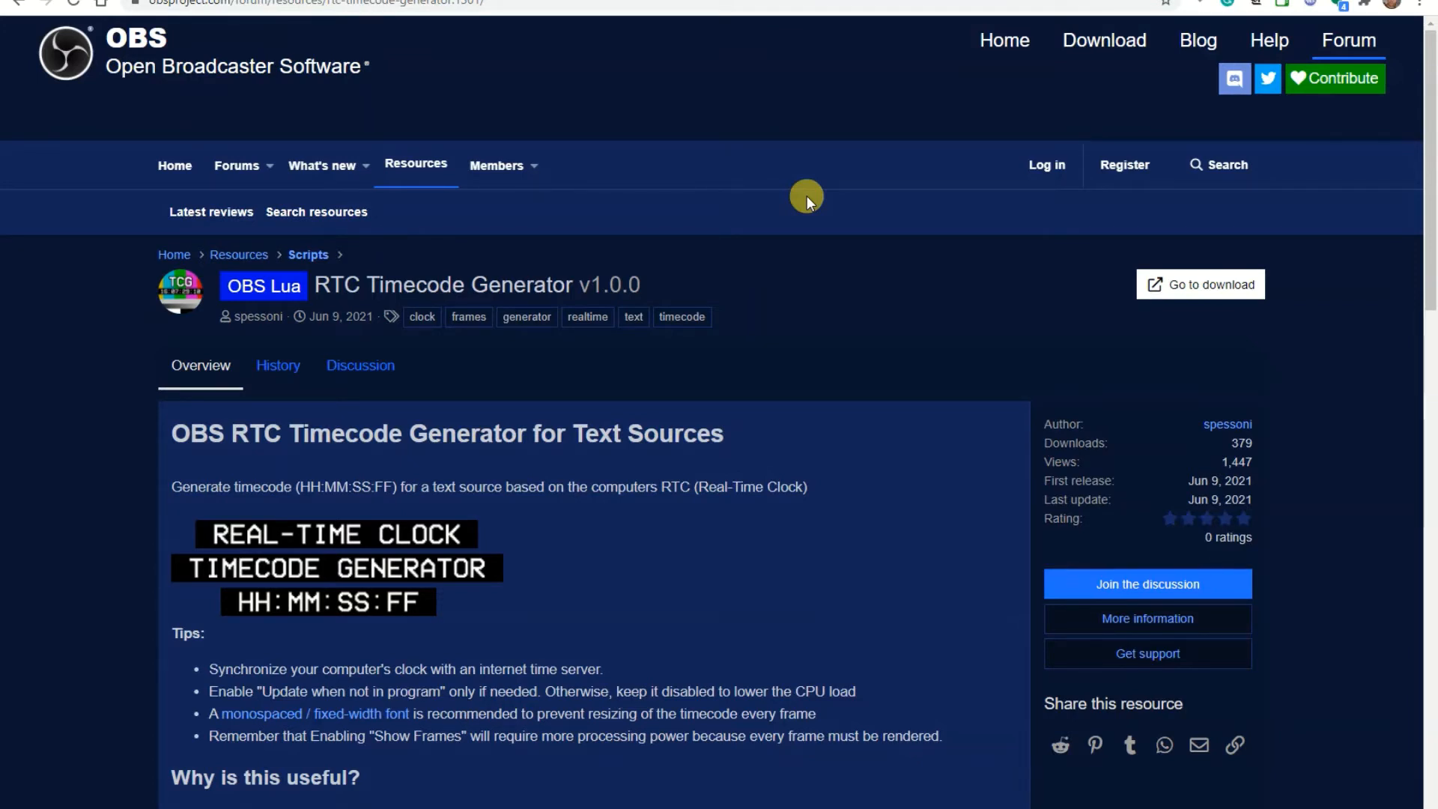
scroll(810, 253, down, 5)
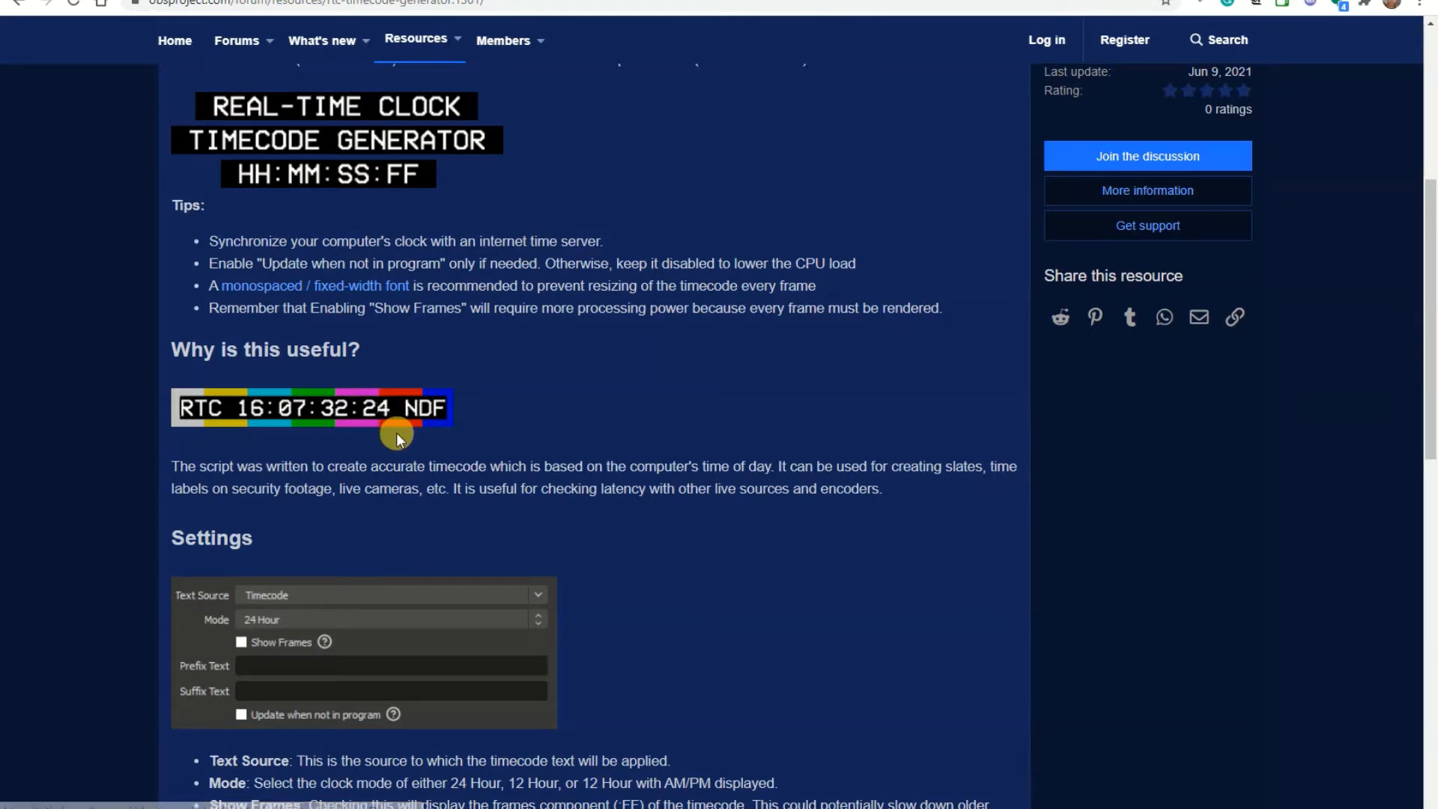
scroll(397, 433, down, 6)
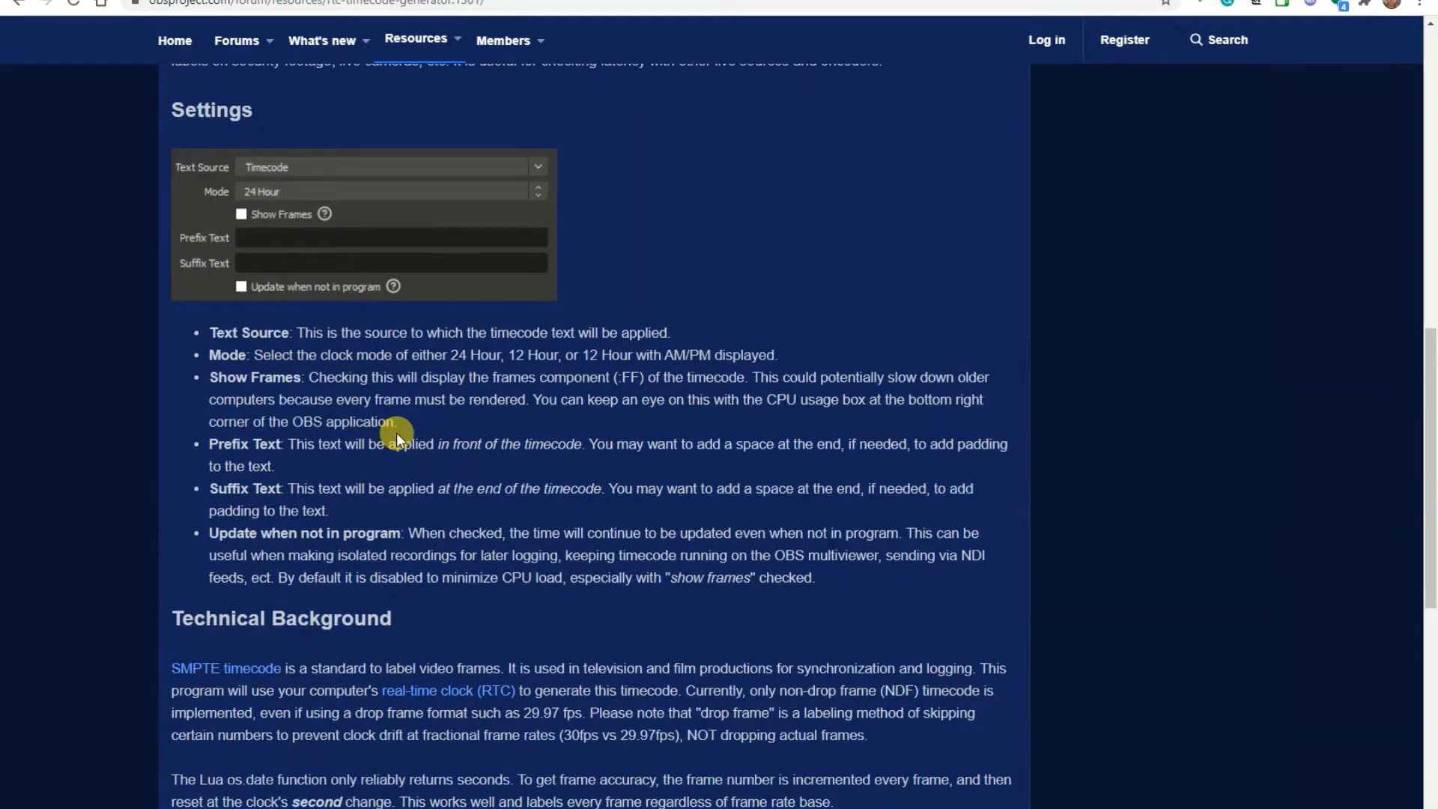
scroll(397, 433, down, 1)
scroll(378, 314, up, 2)
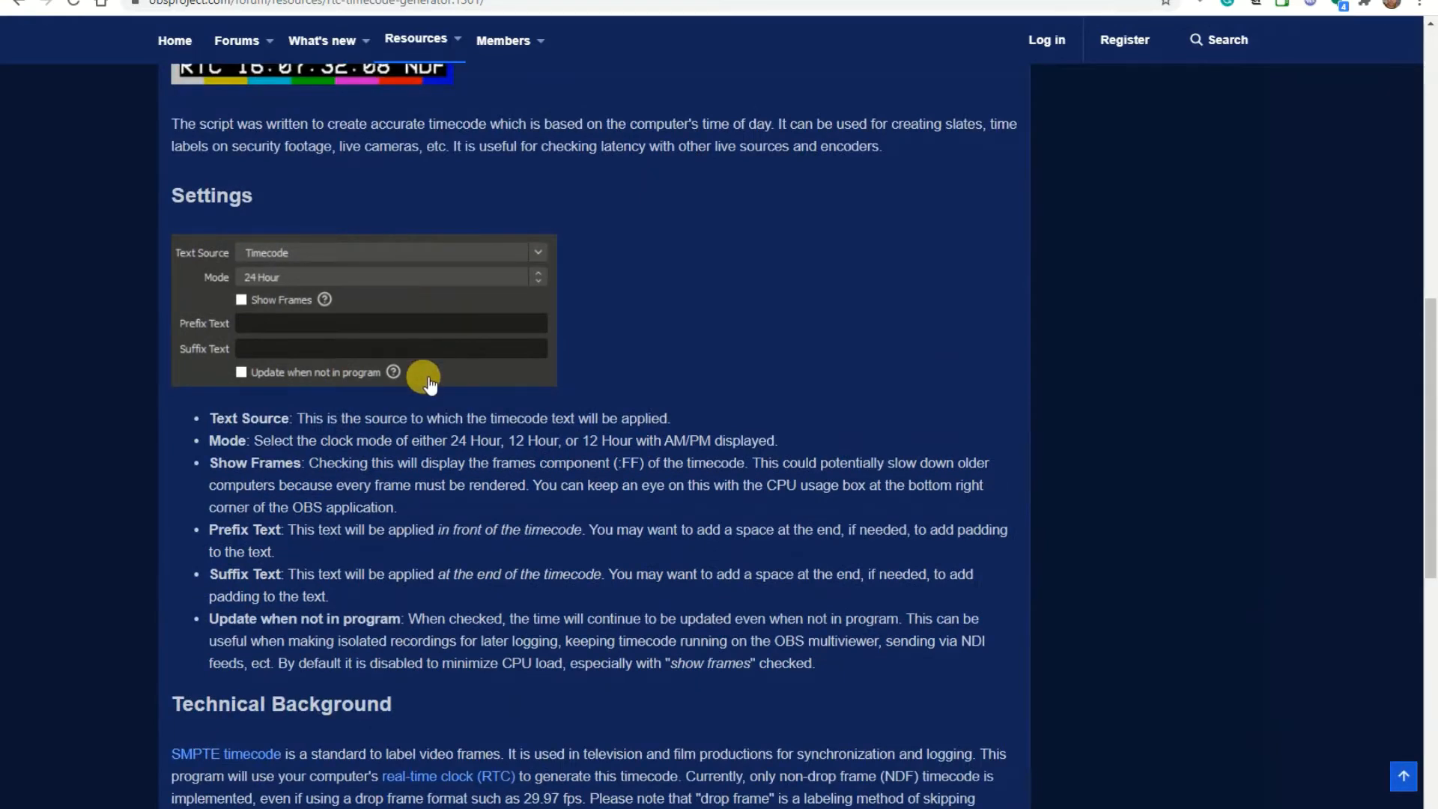
scroll(421, 369, down, 6)
scroll(418, 379, down, 1)
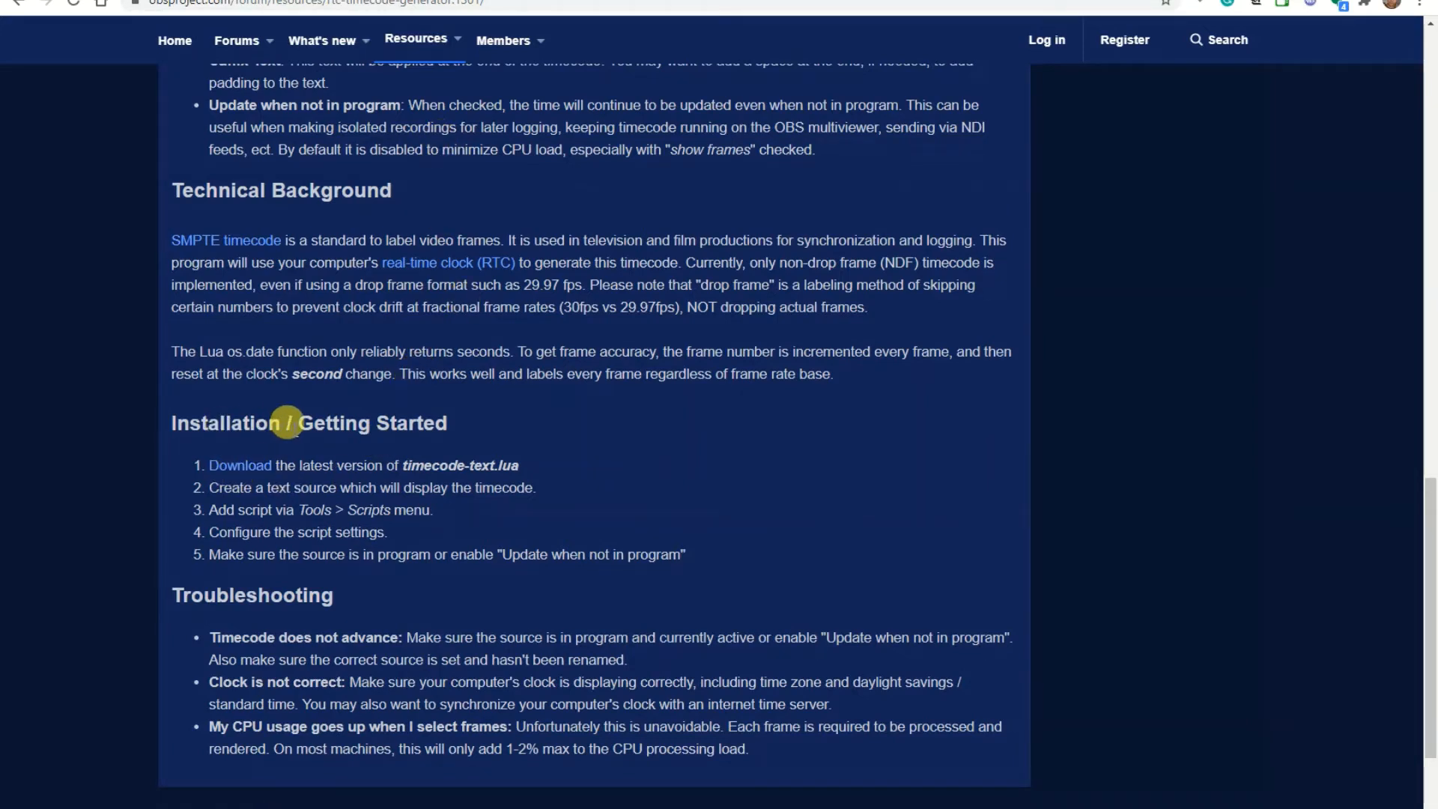
- Download timecode-text.lua from the latest RTC Timecode Generator release on GitHub
click(240, 469)
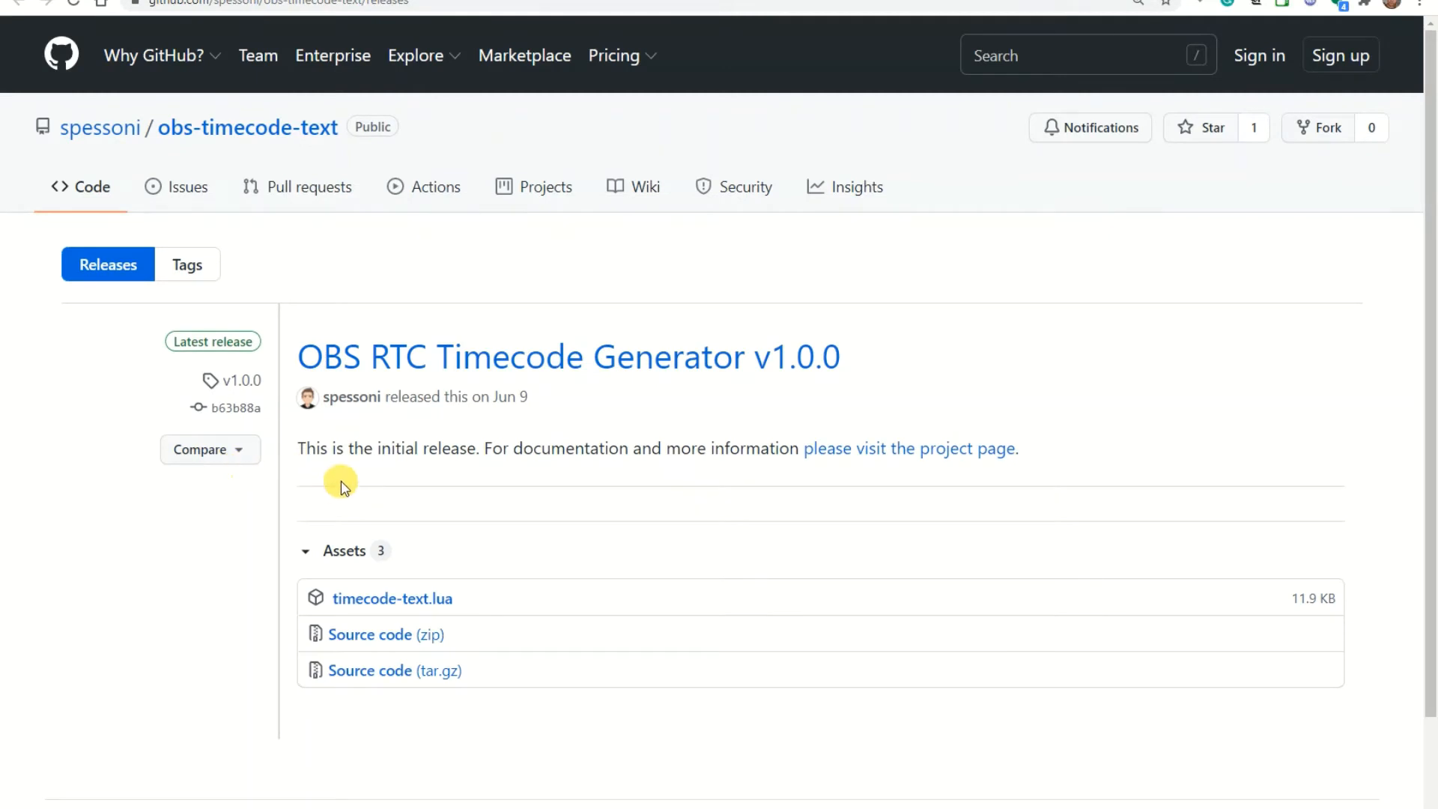
scroll(367, 554, down, 1)
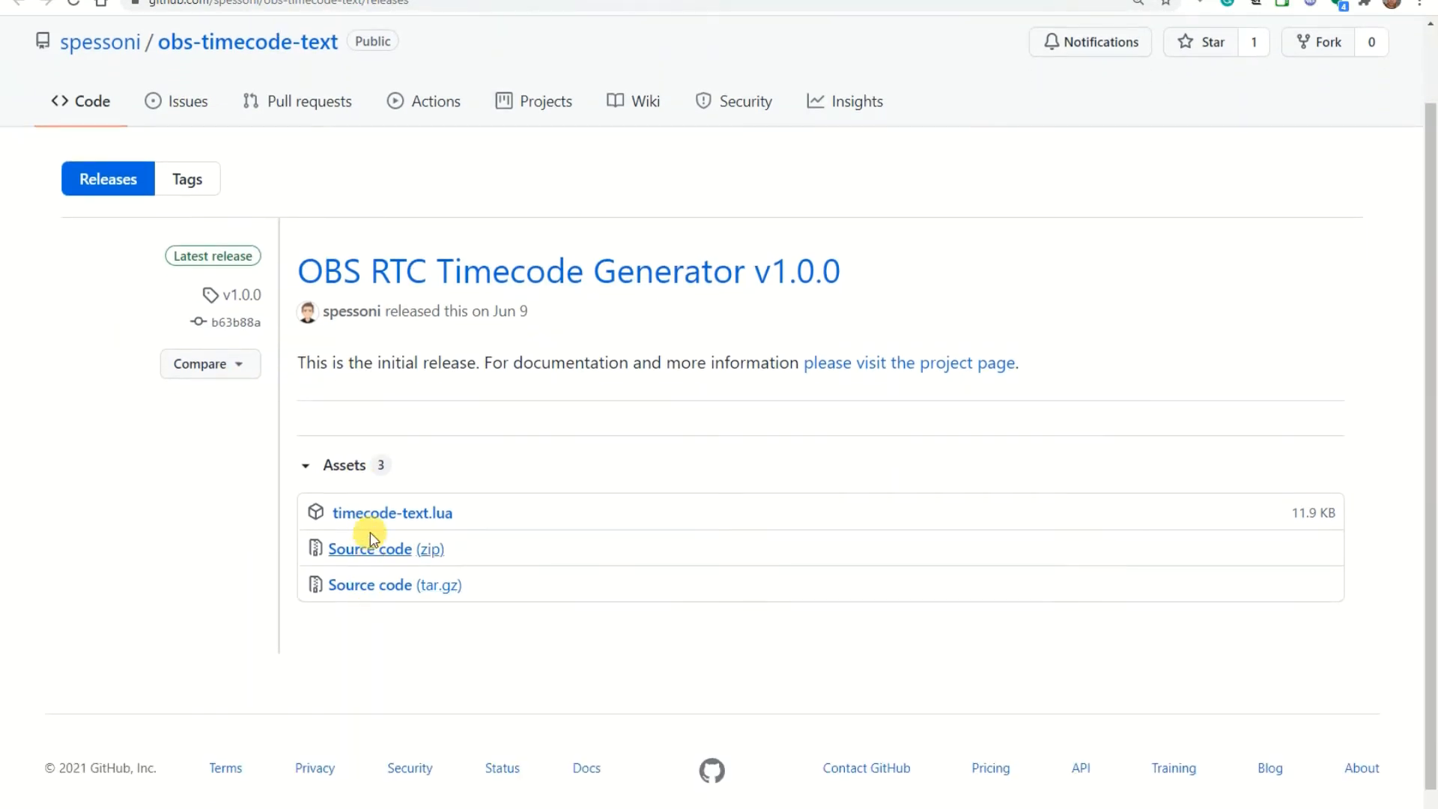
click(412, 519)
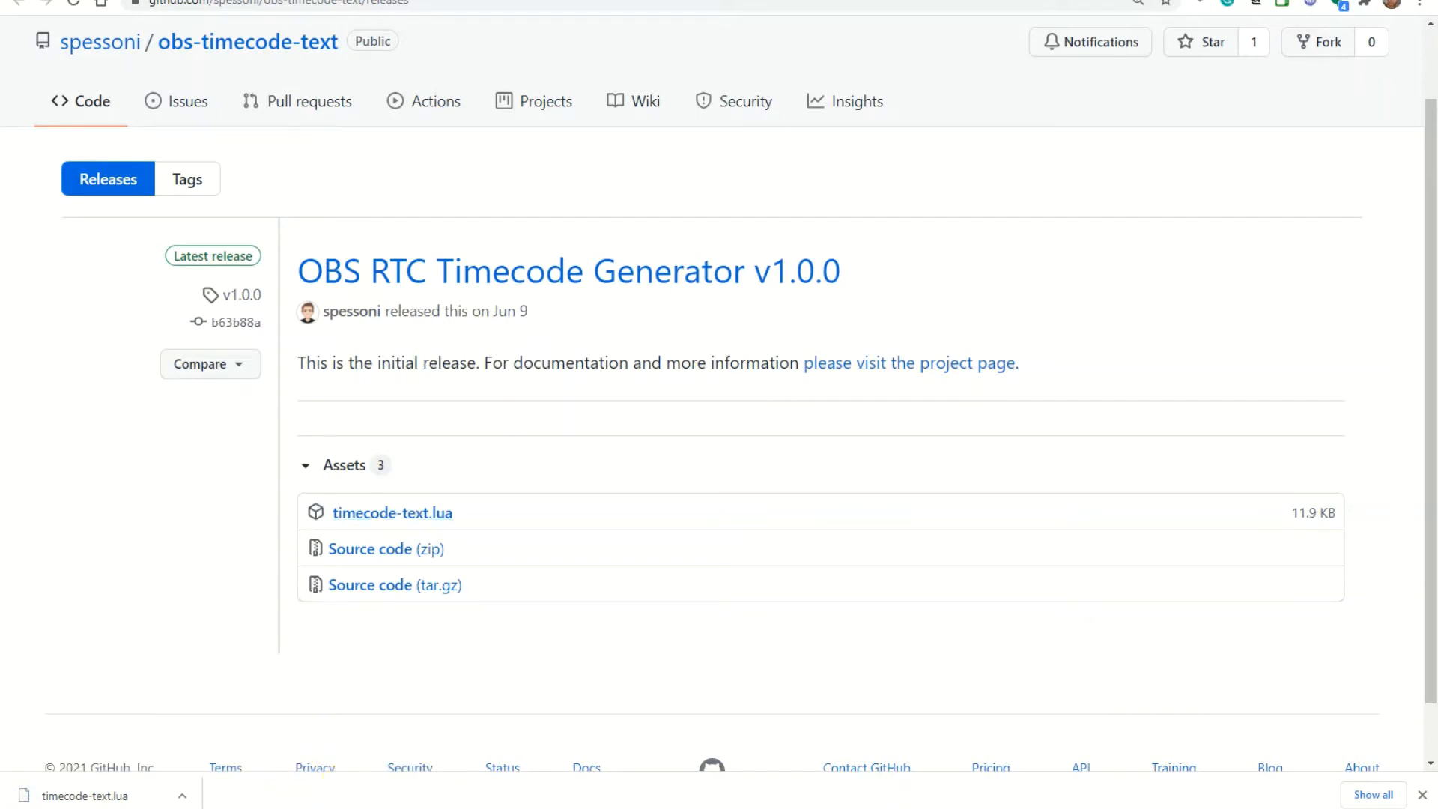
- Switch to OBS and add a new Text (GDI+) source to the scene with the text 00:00:00
mouse_move(305, 793)
click(355, 749)
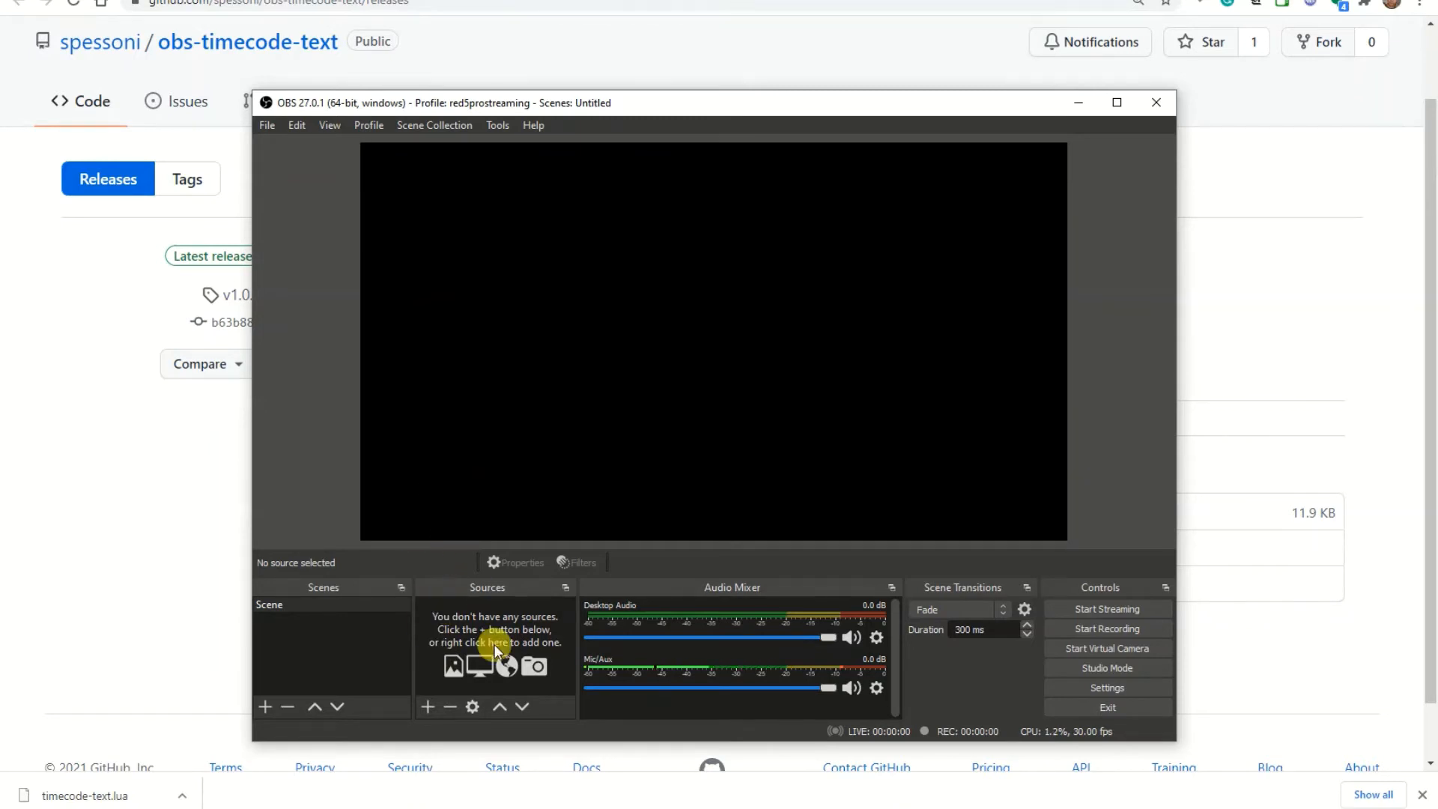
click(425, 706)
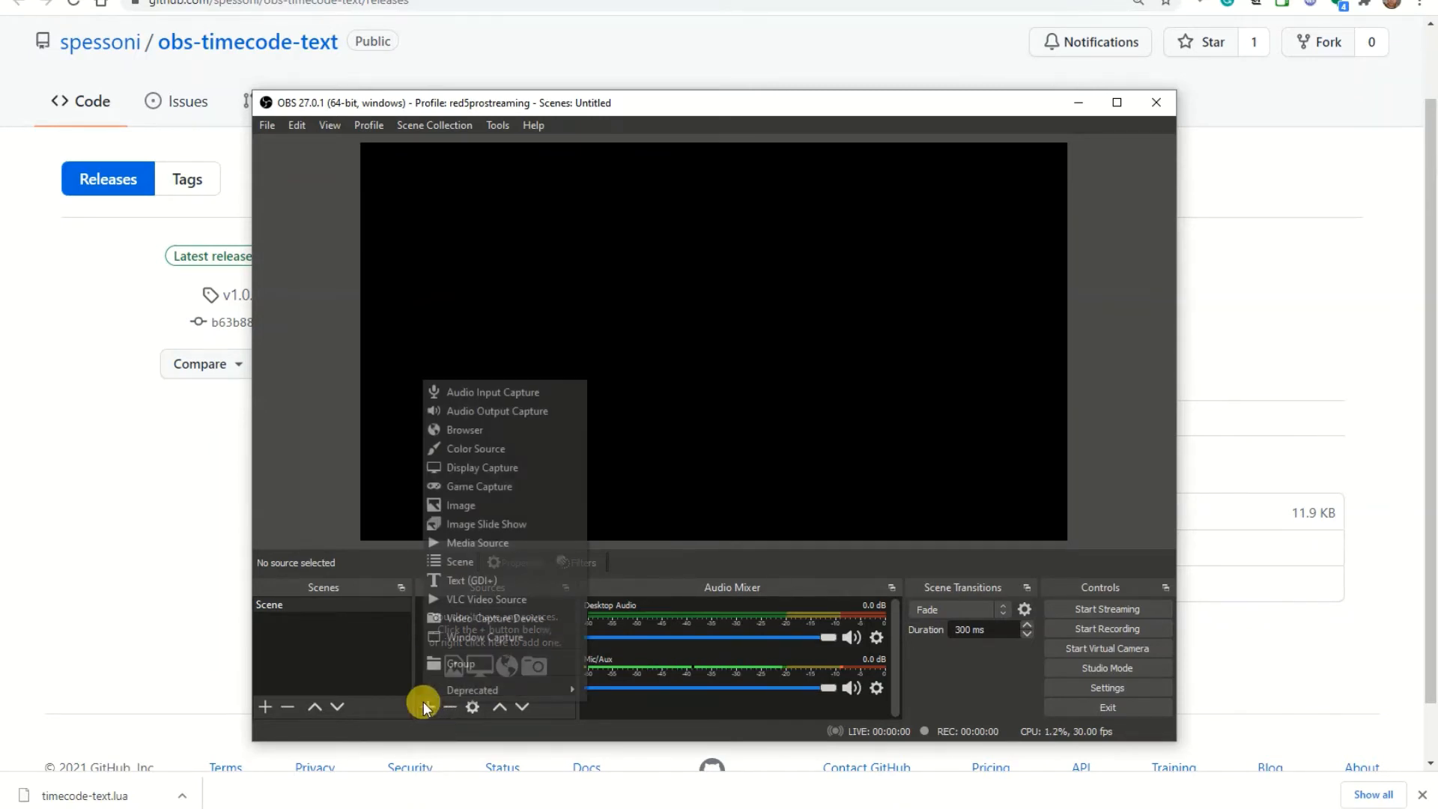
click(461, 581)
click(758, 541)
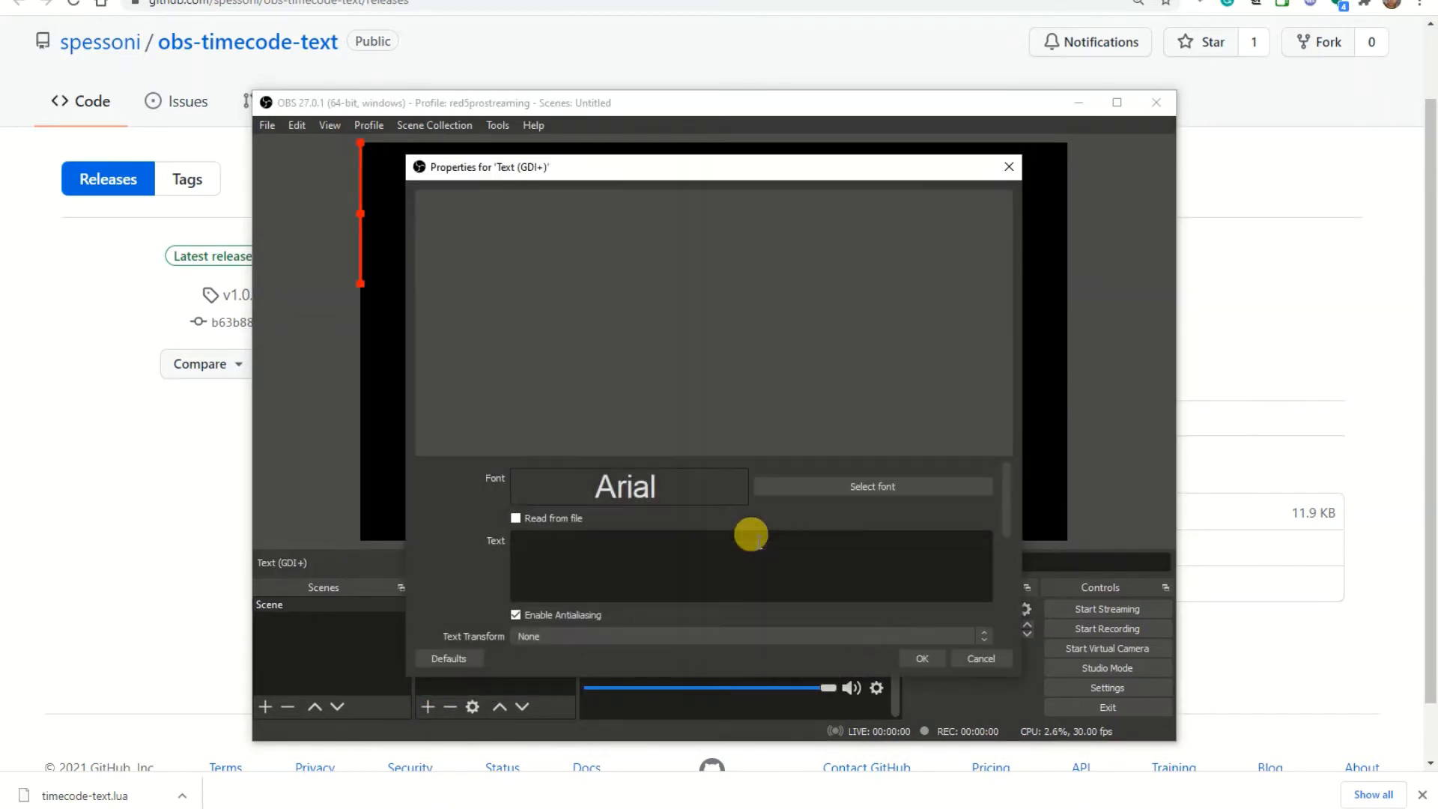
click(657, 581)
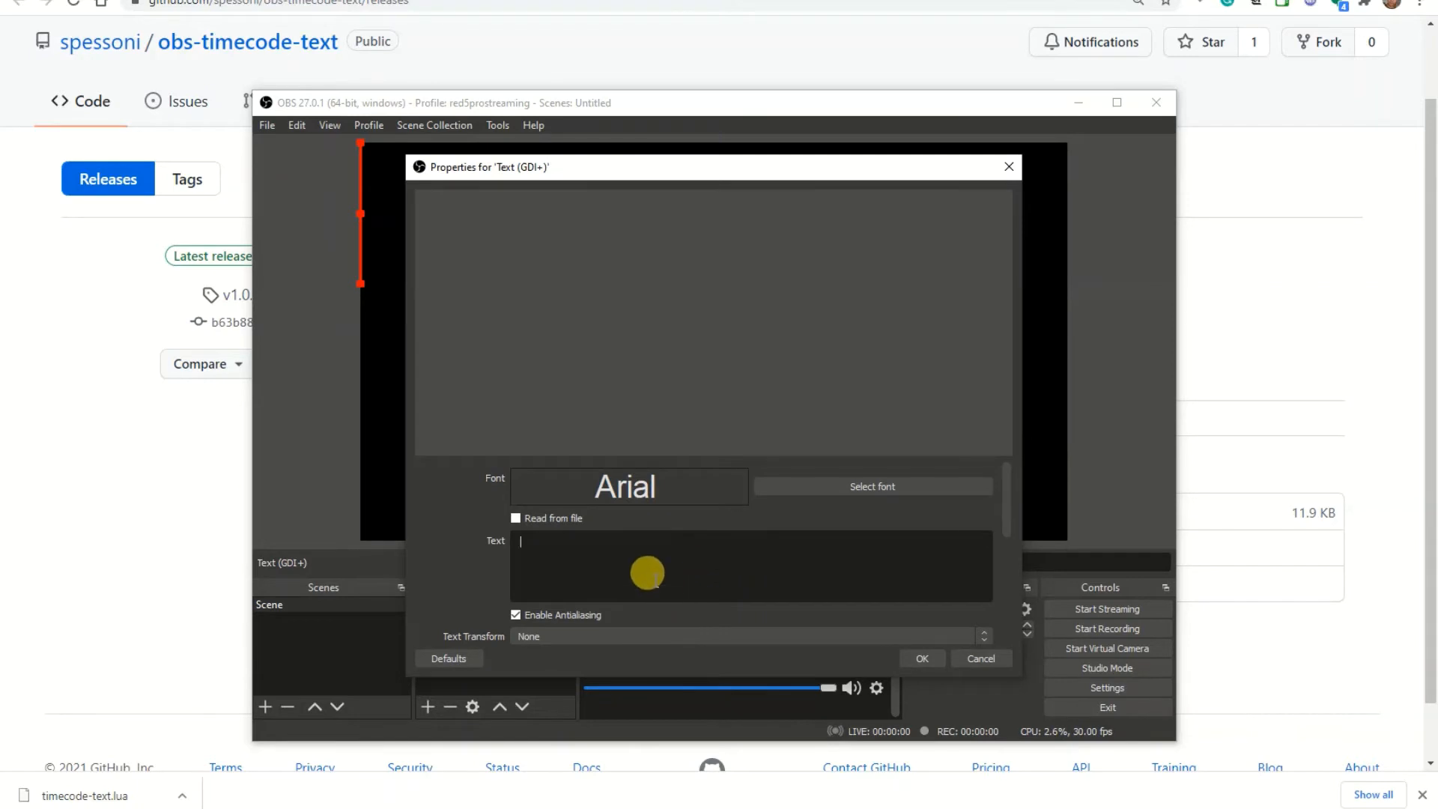
text(00:)
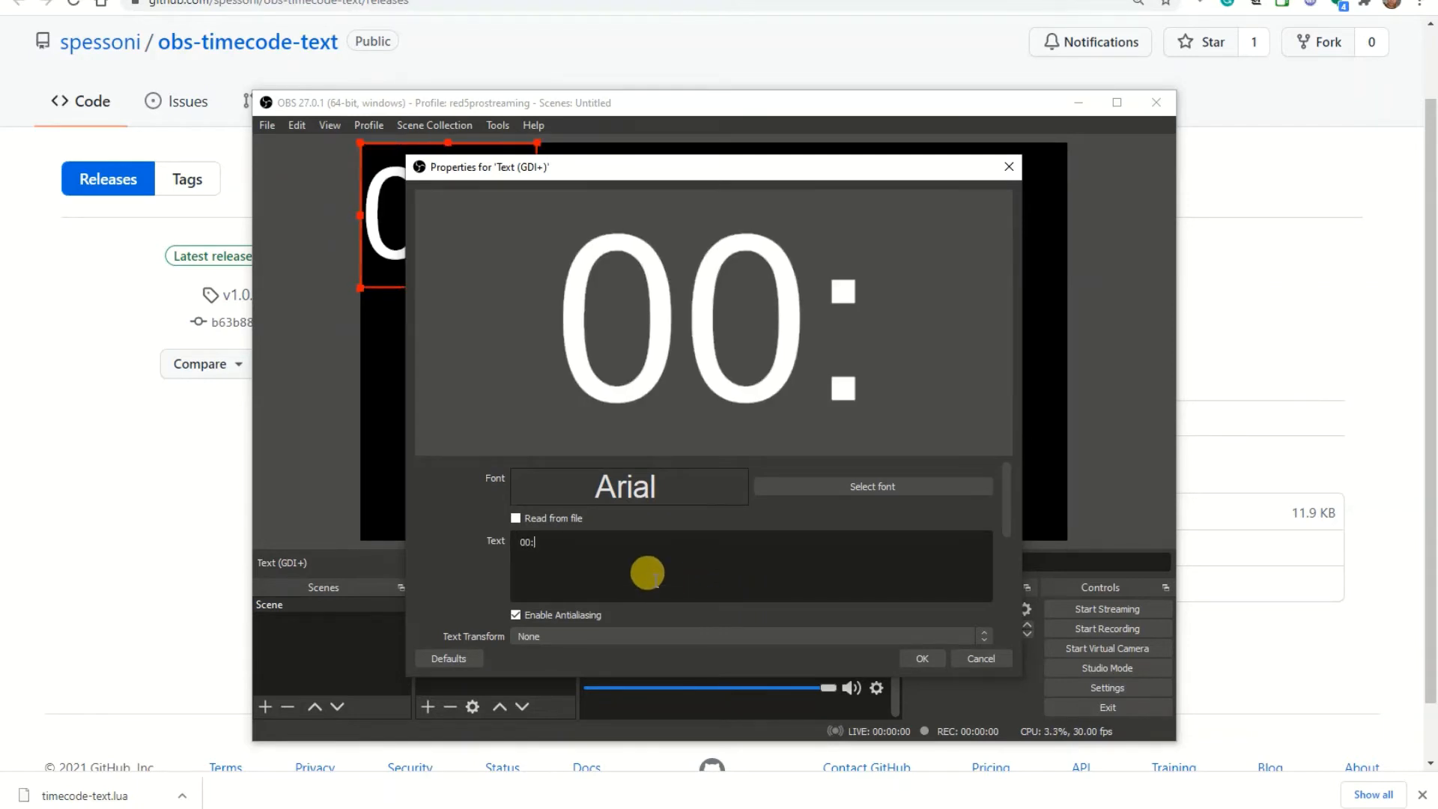
text(00:00)
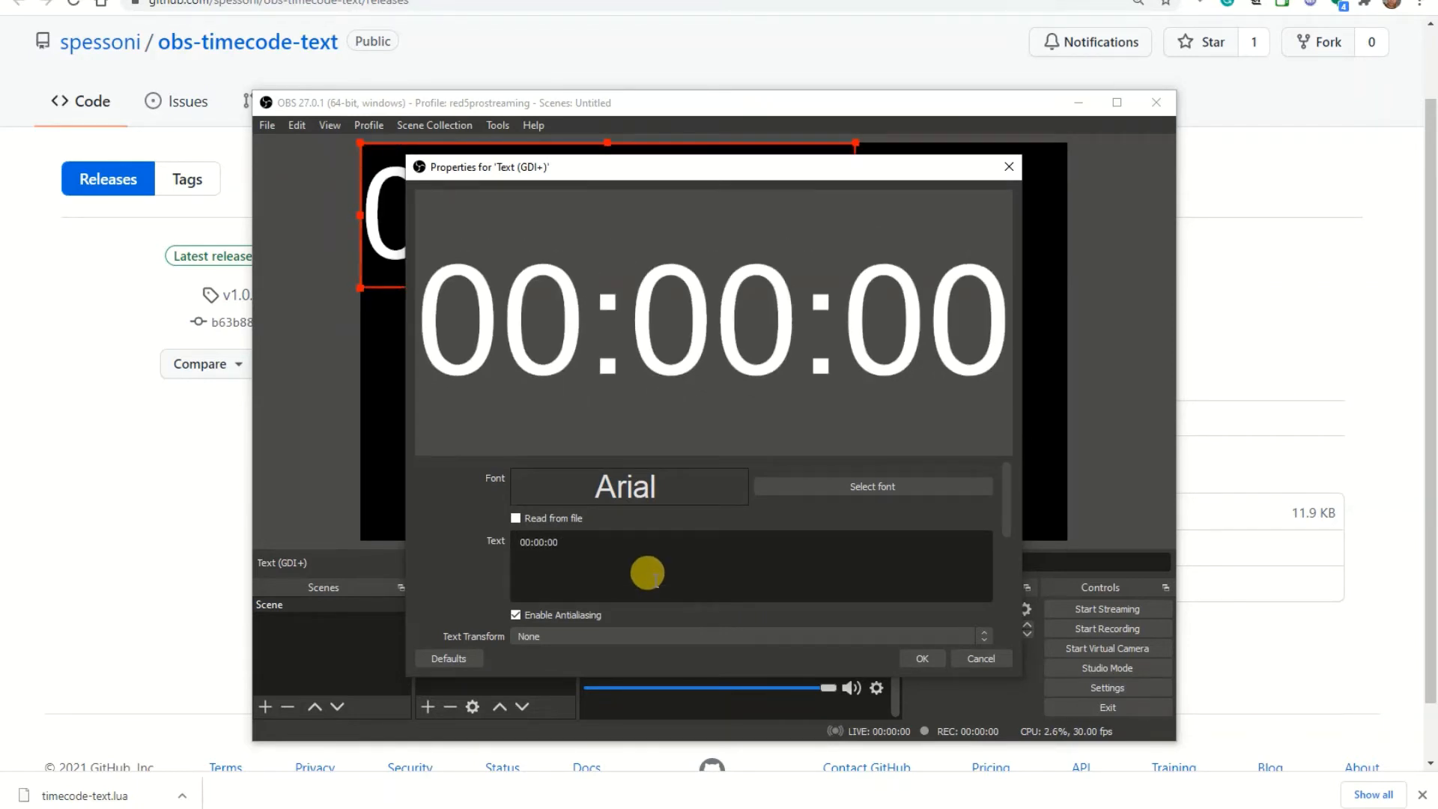
- Set the text source's background opacity to 100% and shrink the text to under half the canvas width
scroll(746, 618, down, 2)
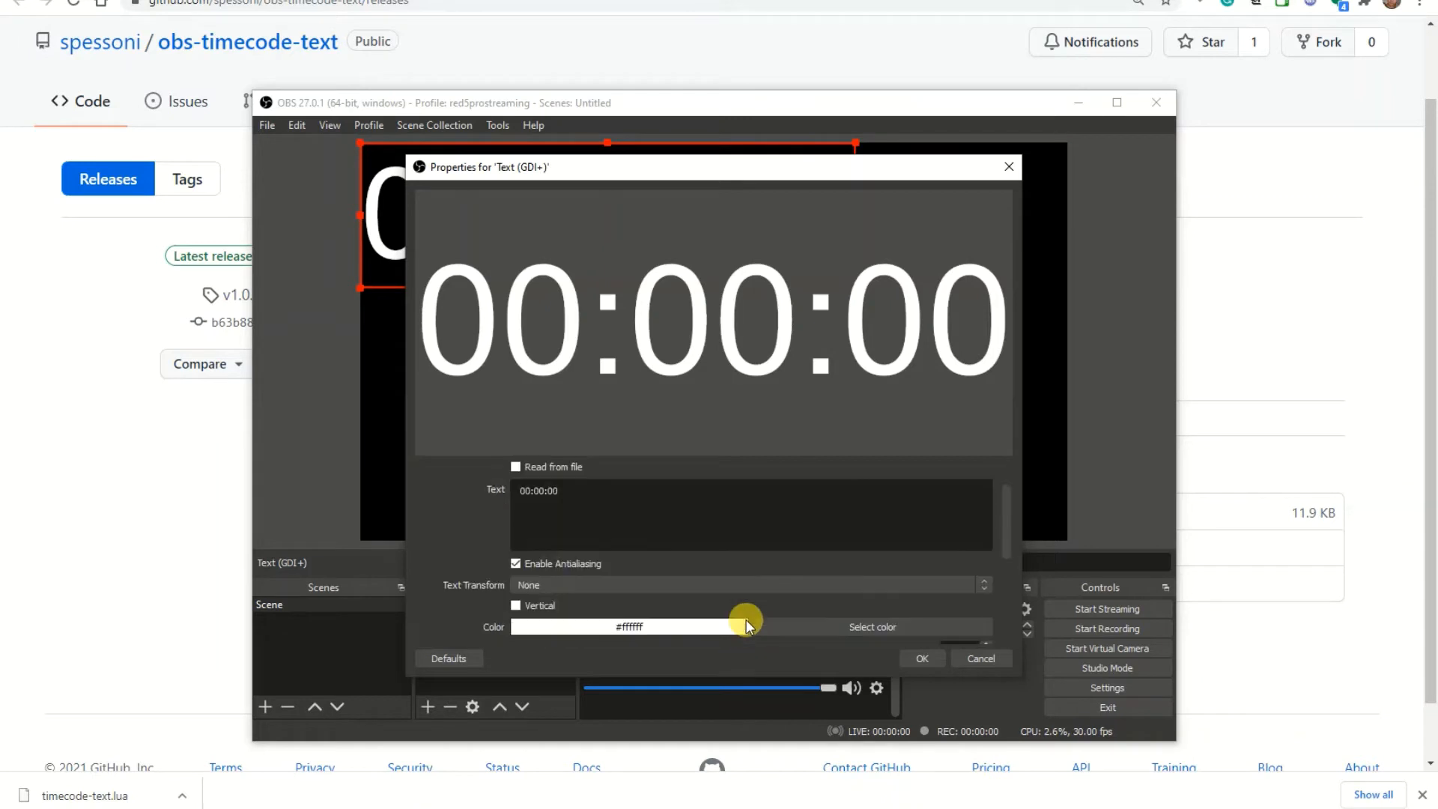
scroll(629, 497, down, 3)
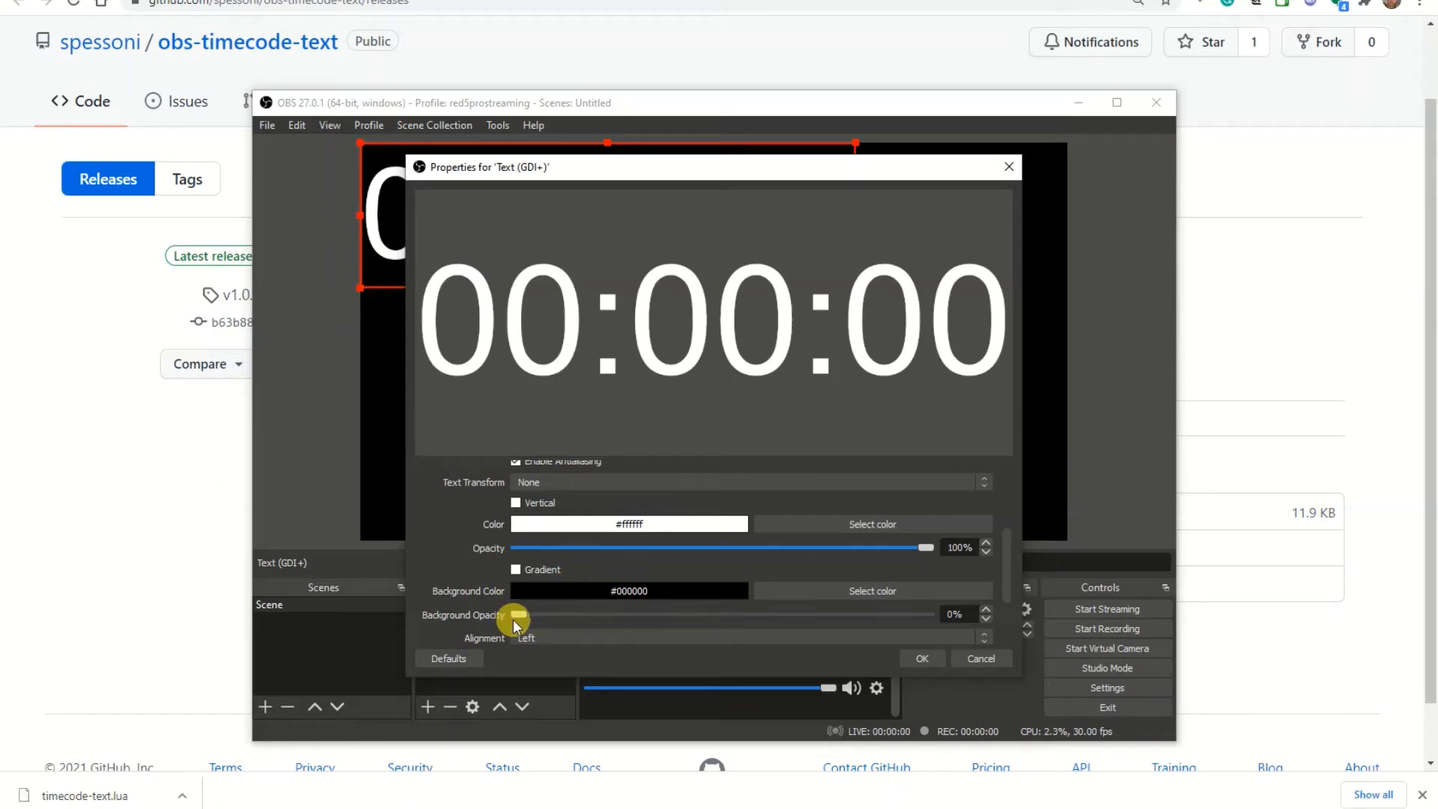
drag(517, 614, 902, 620)
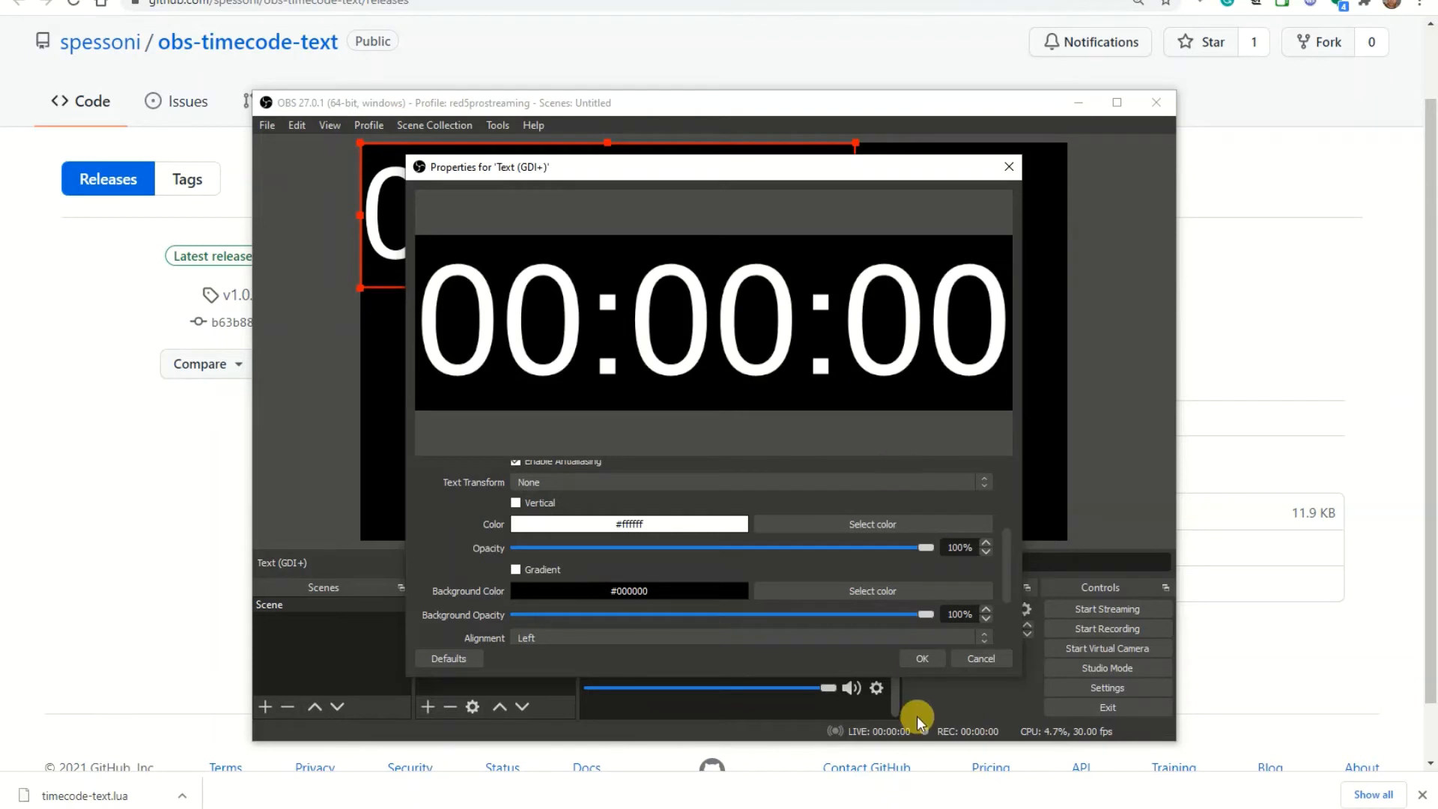
click(923, 660)
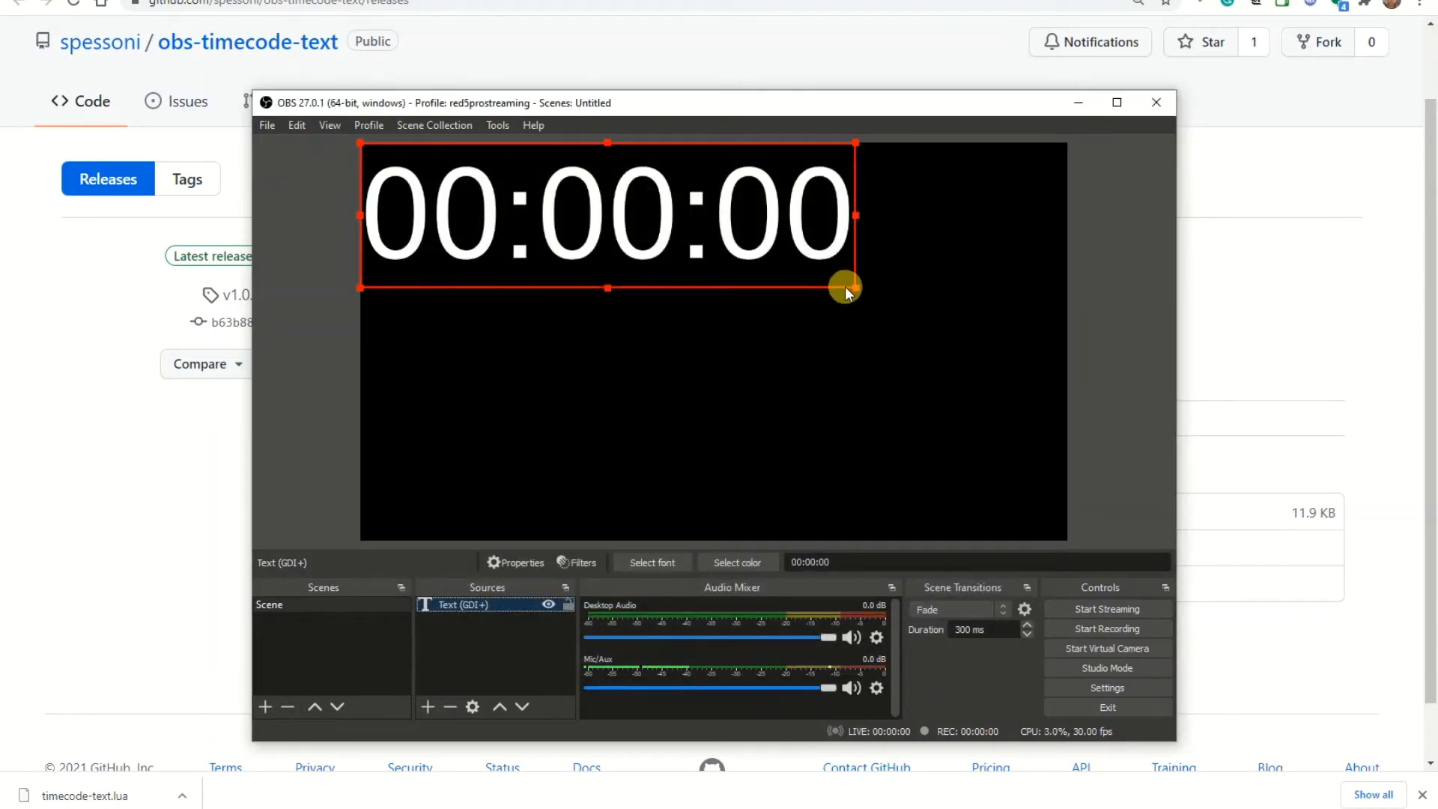
drag(848, 284, 651, 225)
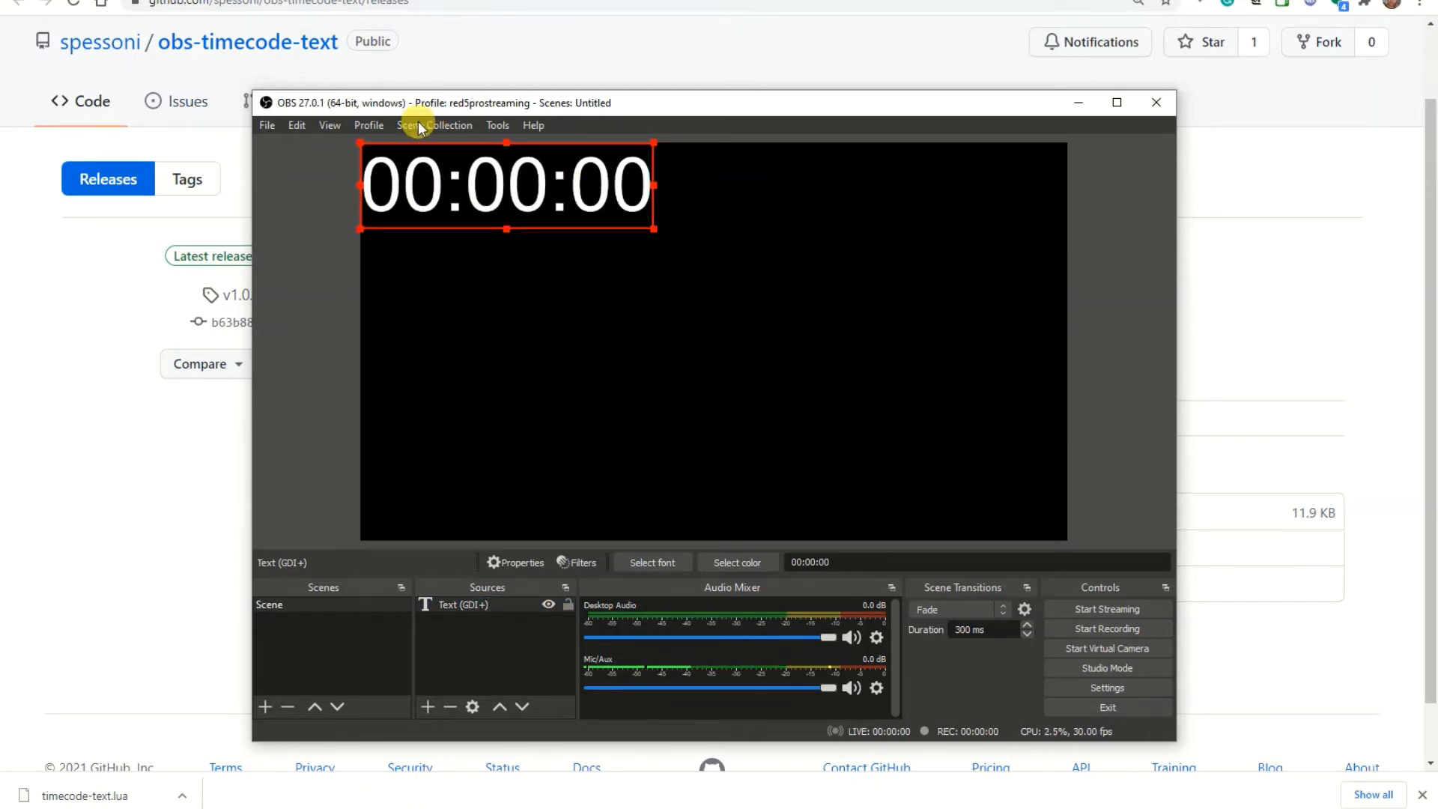
- Load the timecode-text.lua script from the Downloads folder into OBS
click(497, 125)
click(505, 262)
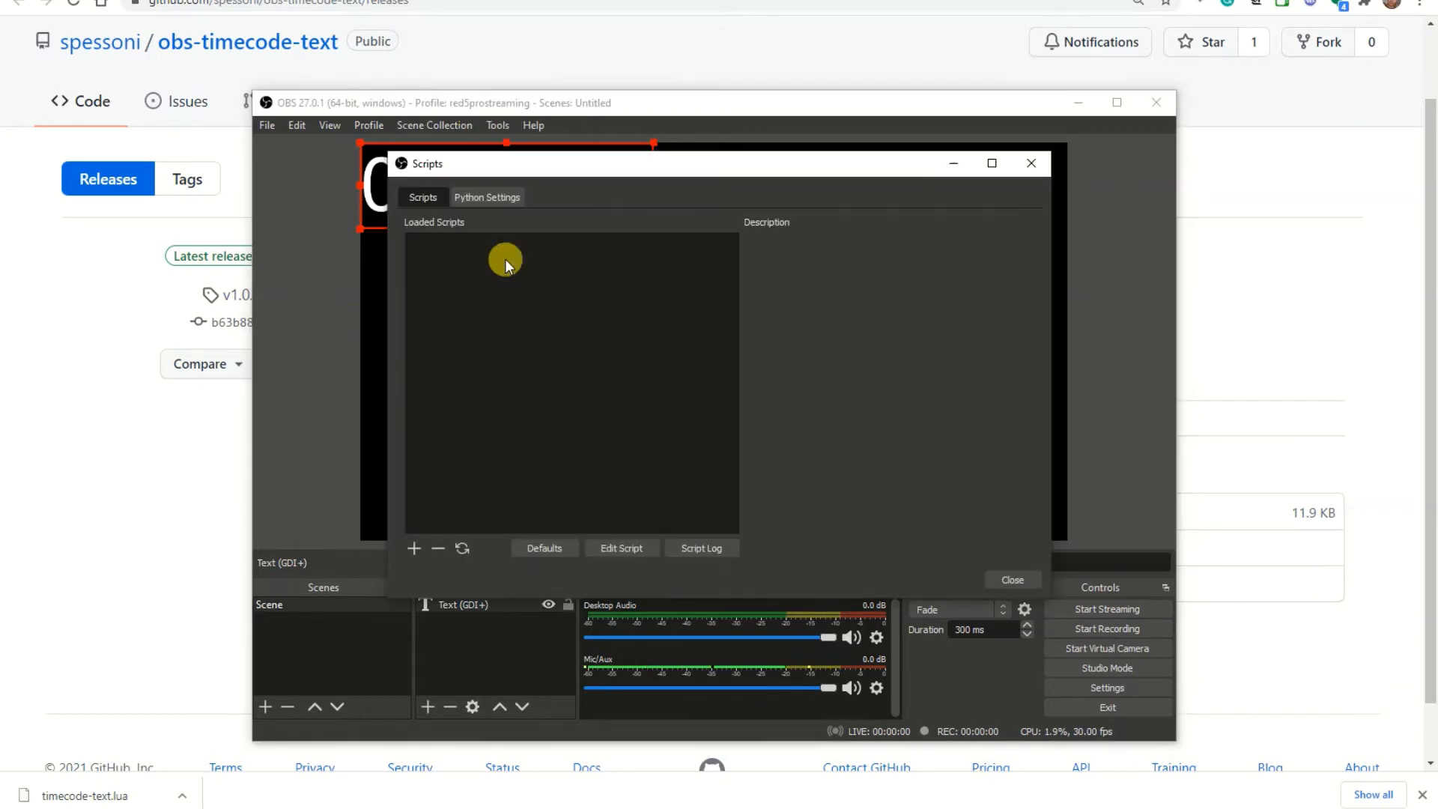
click(410, 551)
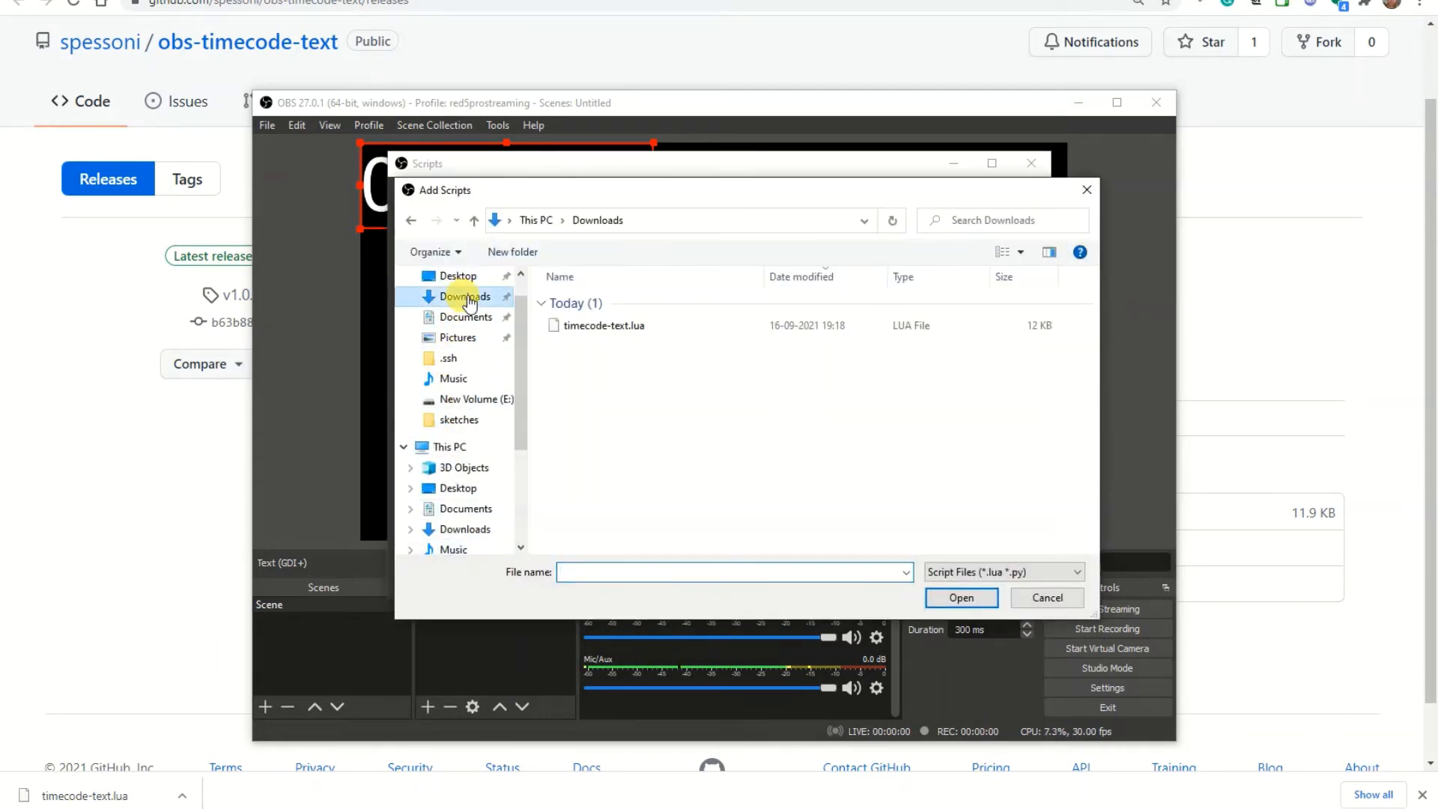
click(616, 326)
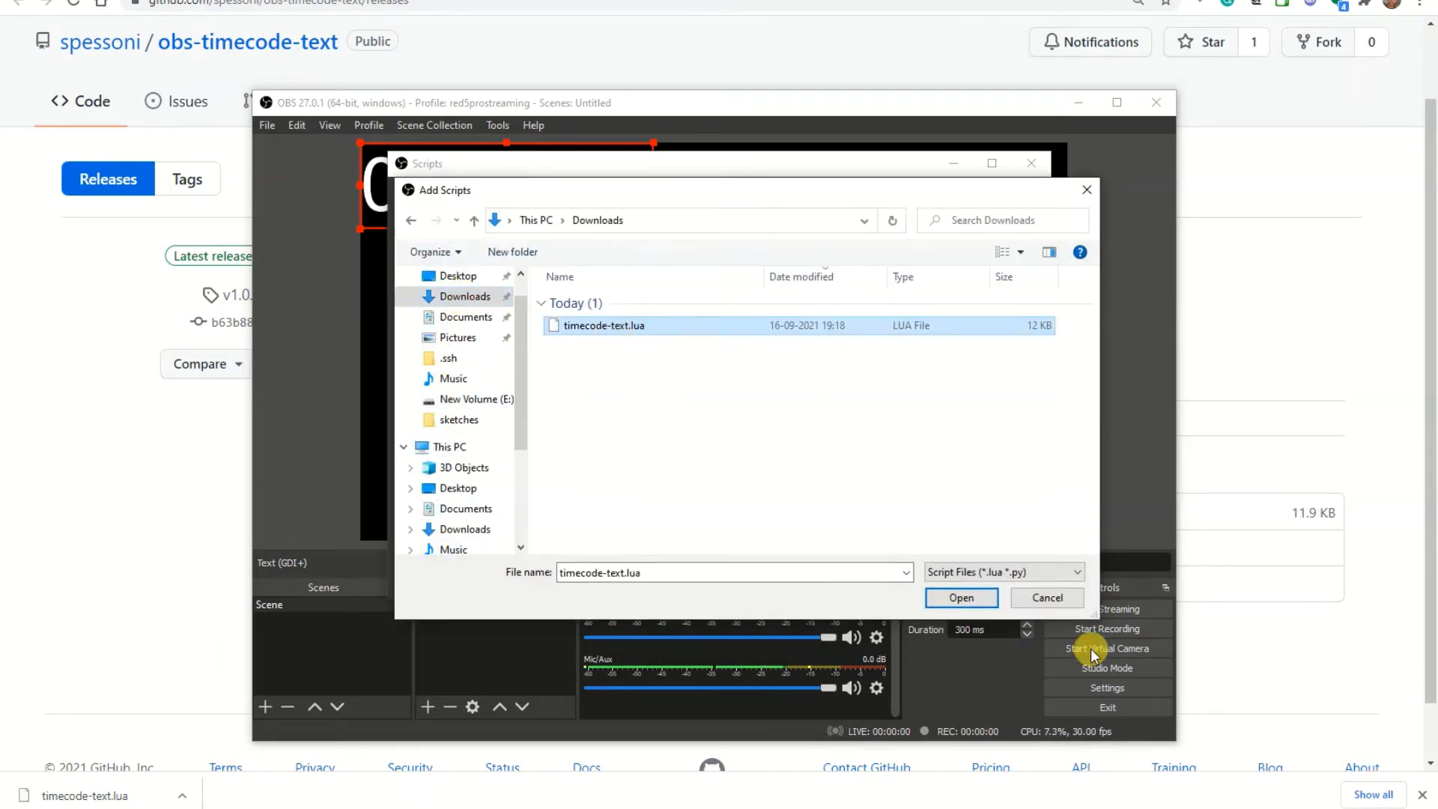
click(963, 597)
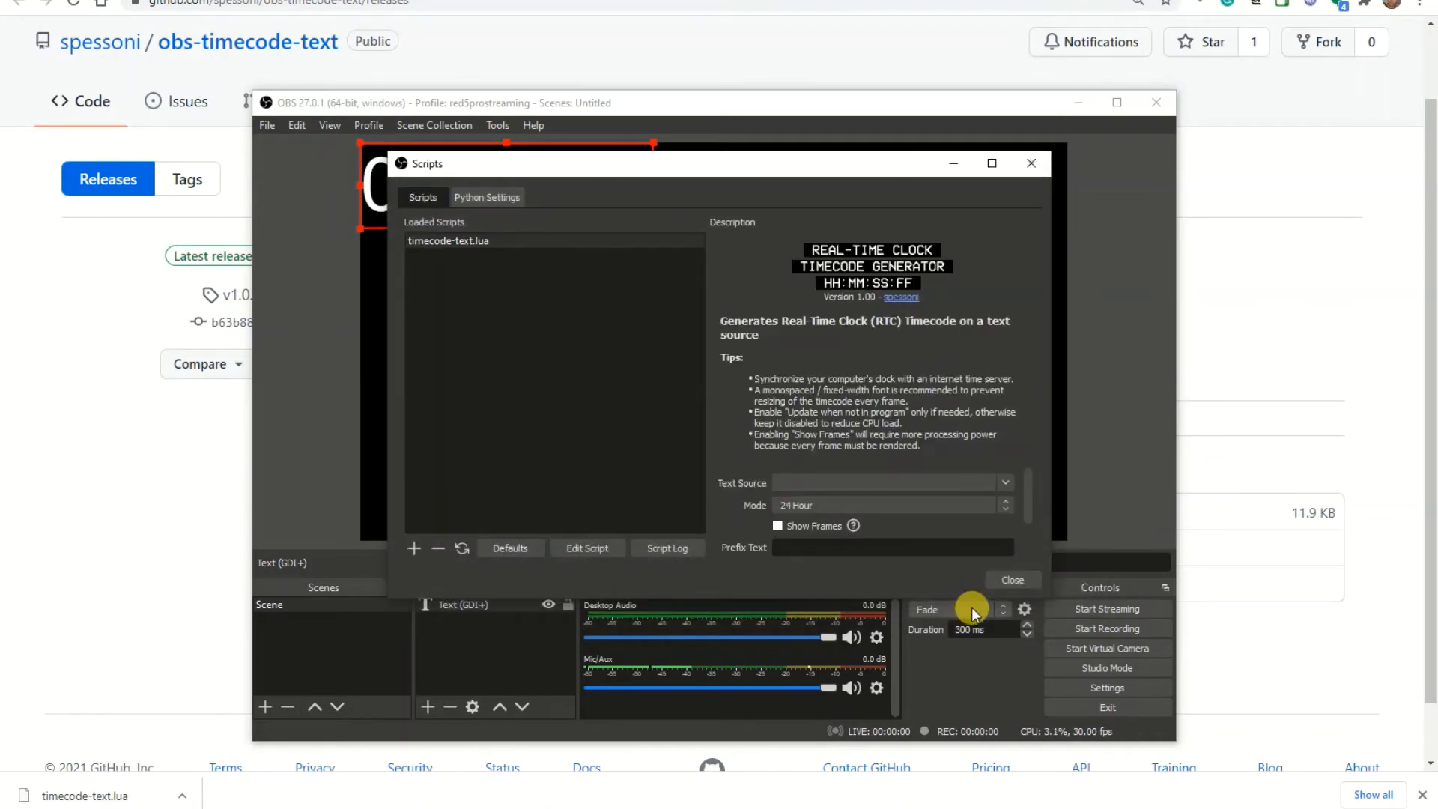
- Configure the timecode script to drive Text (GDI+) with Show Frames enabled, and shrink the timecode to about a quarter of the canvas width
click(1005, 484)
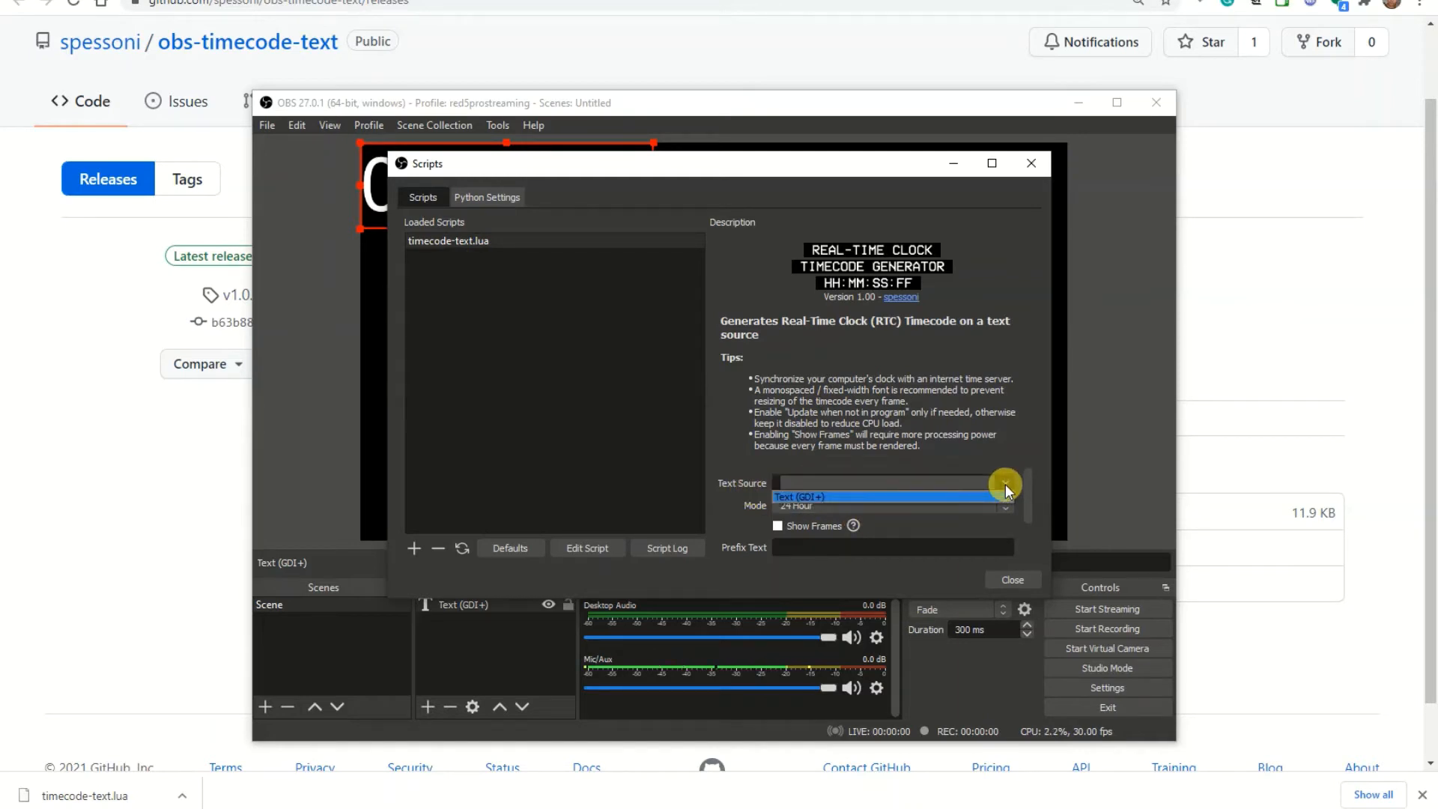
click(964, 495)
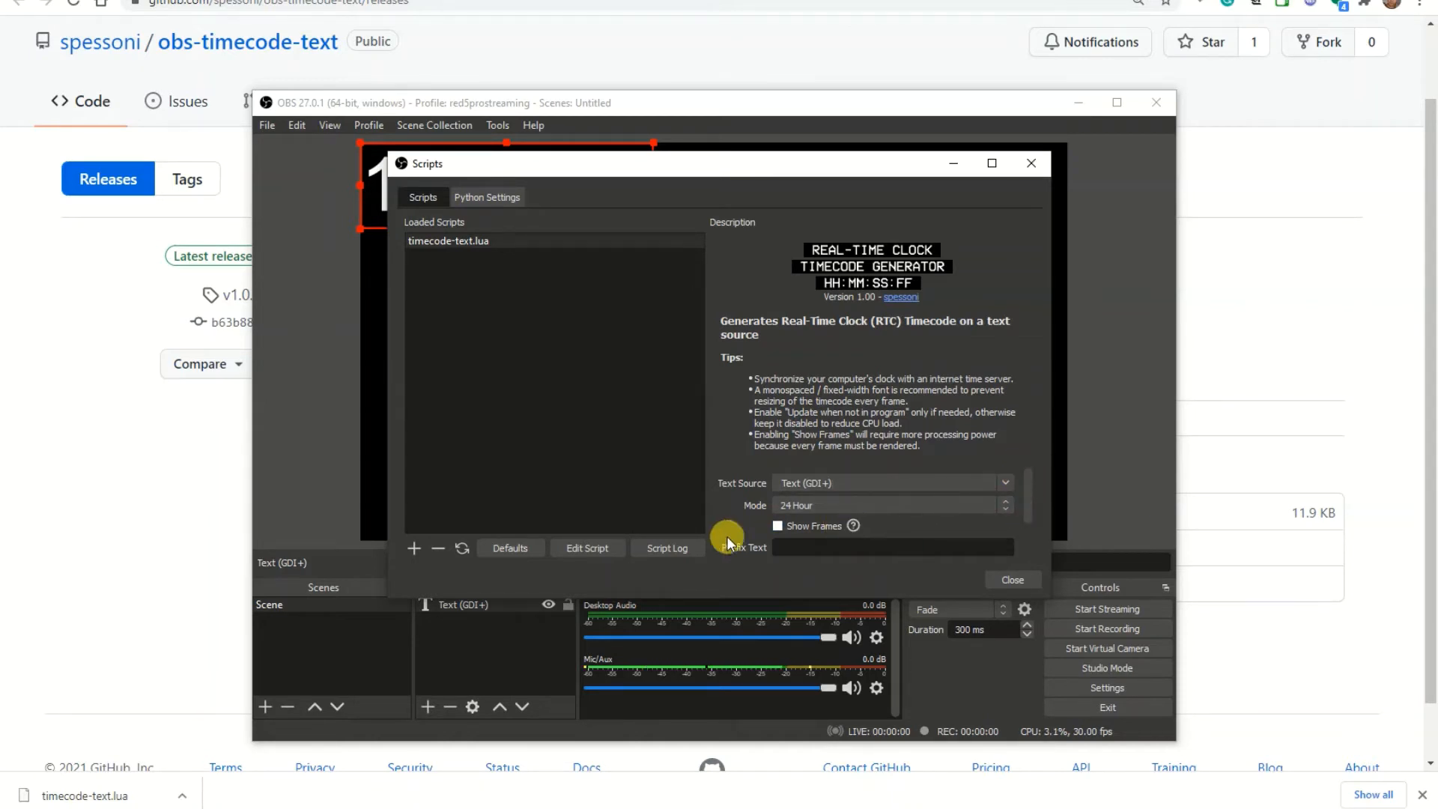
click(777, 527)
mouse_move(843, 528)
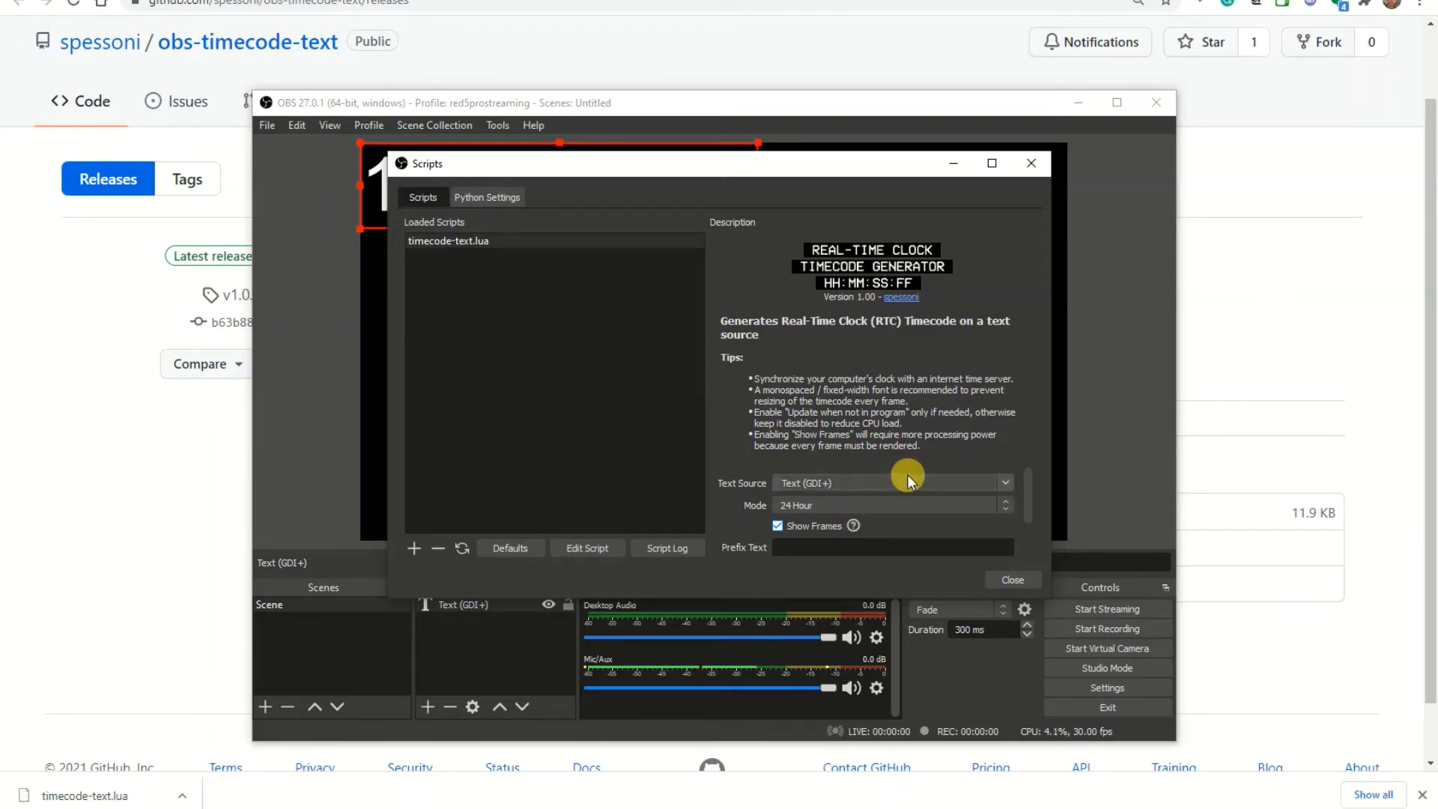
drag(1026, 504, 1030, 537)
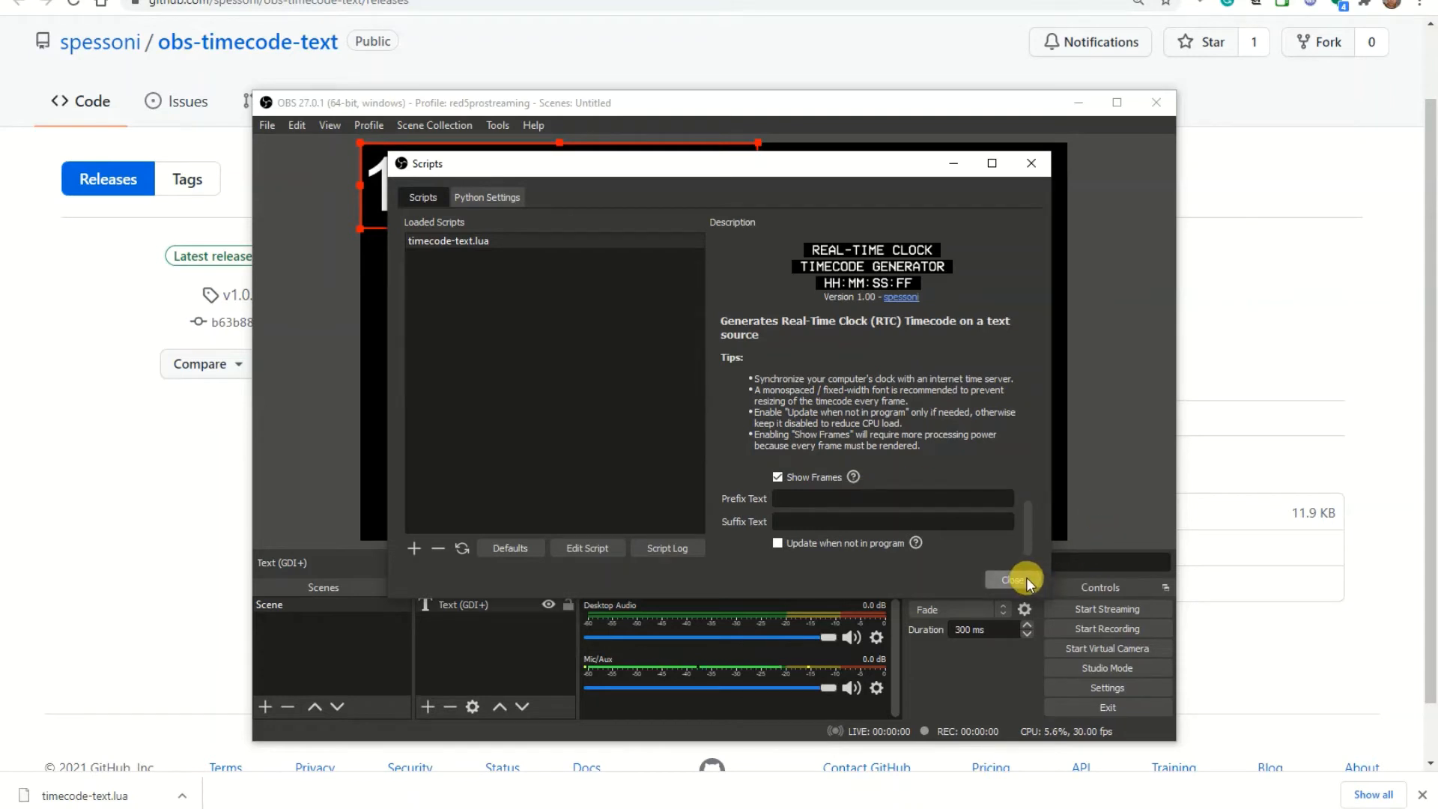
click(994, 578)
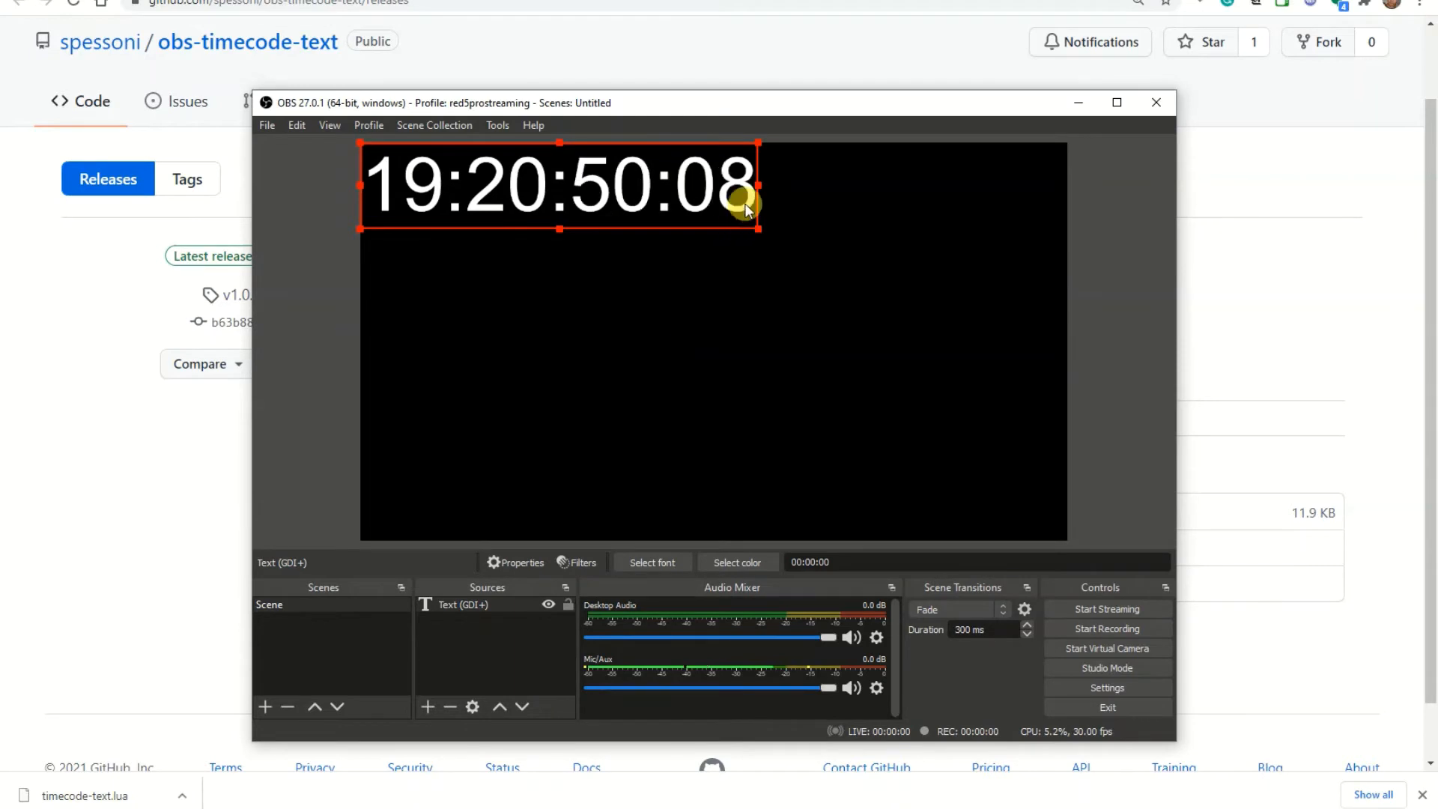
drag(752, 222, 533, 173)
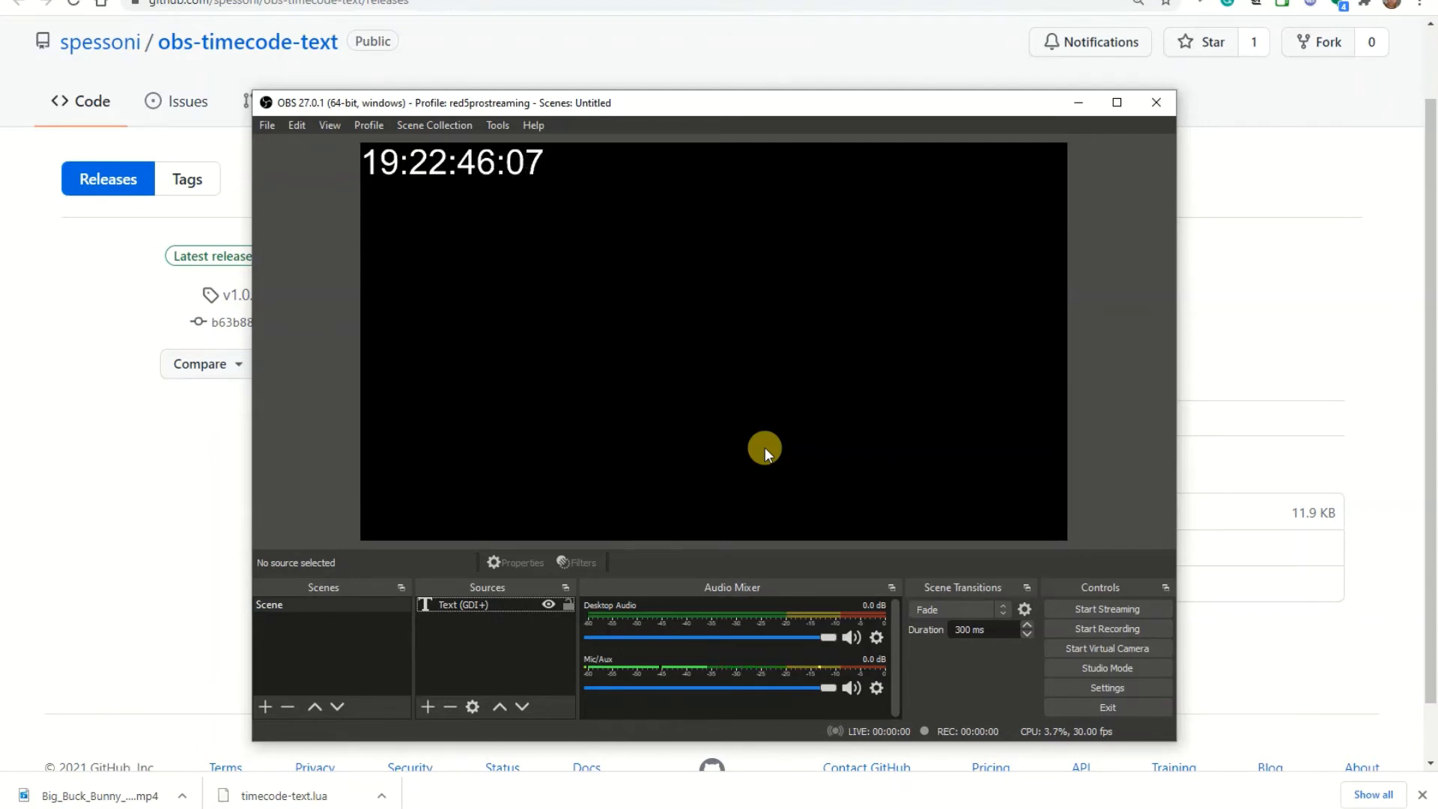
- Add a Media Source that plays Big_Buck_Bunny_720_10s_1MB from the Downloads folder with Loop enabled
click(426, 707)
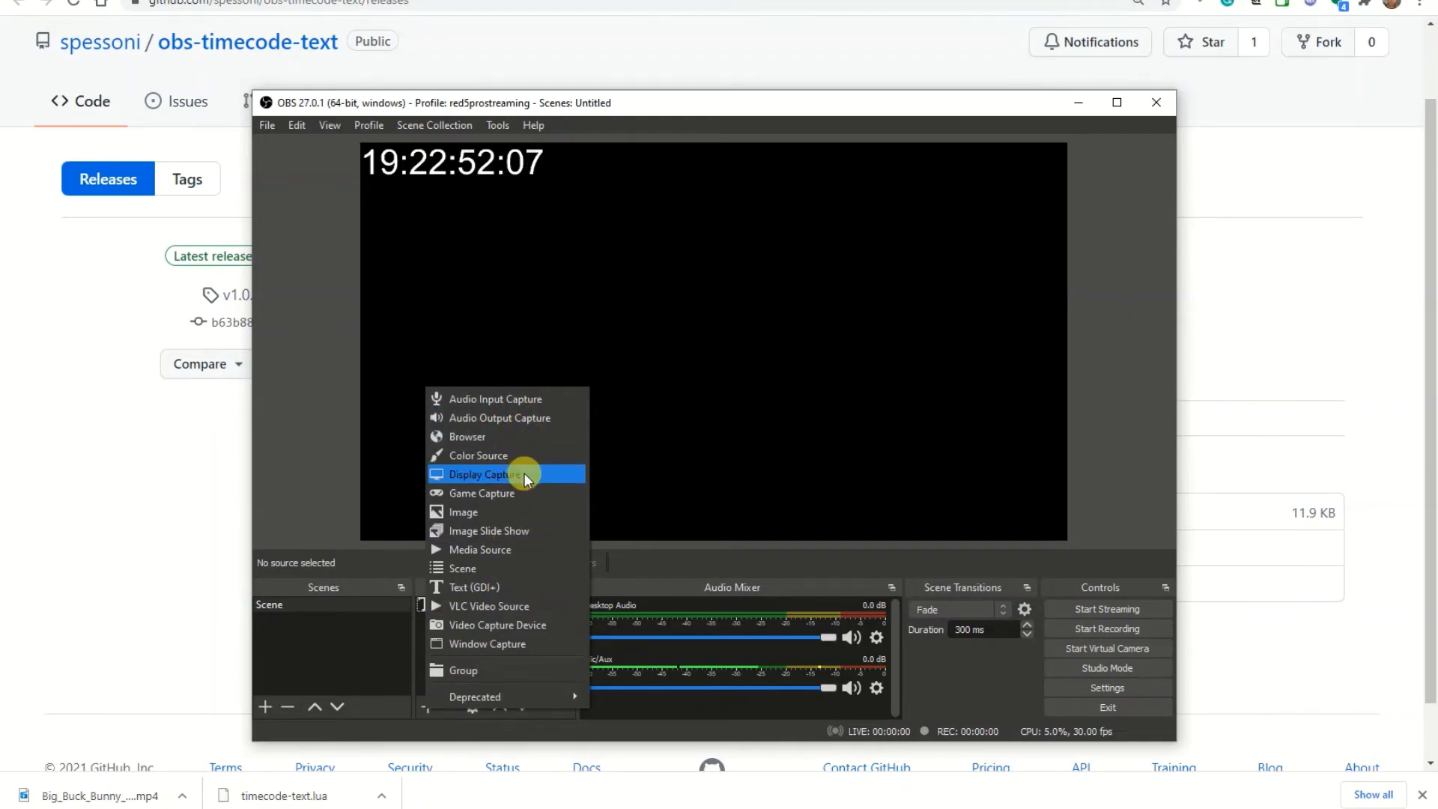
click(537, 550)
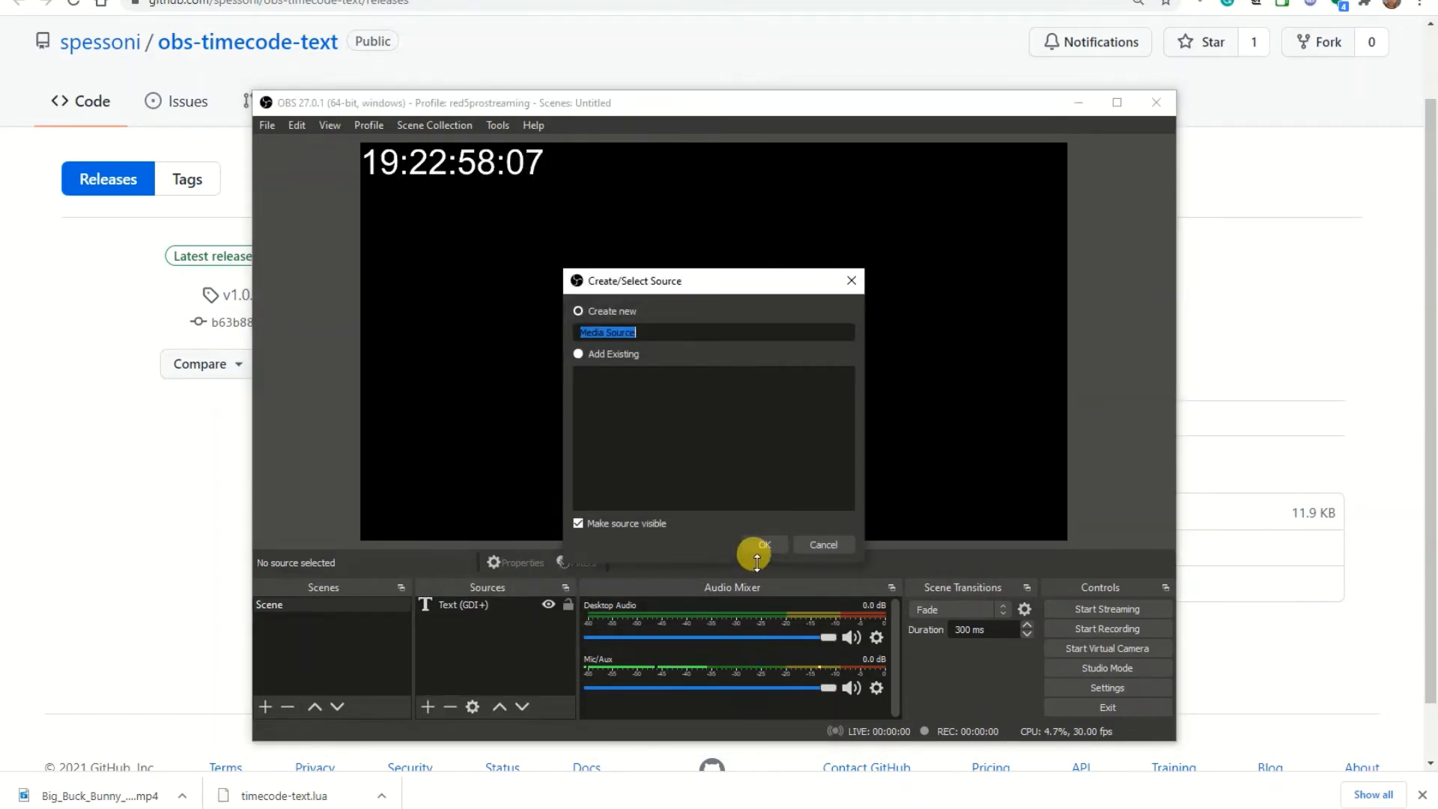
click(762, 545)
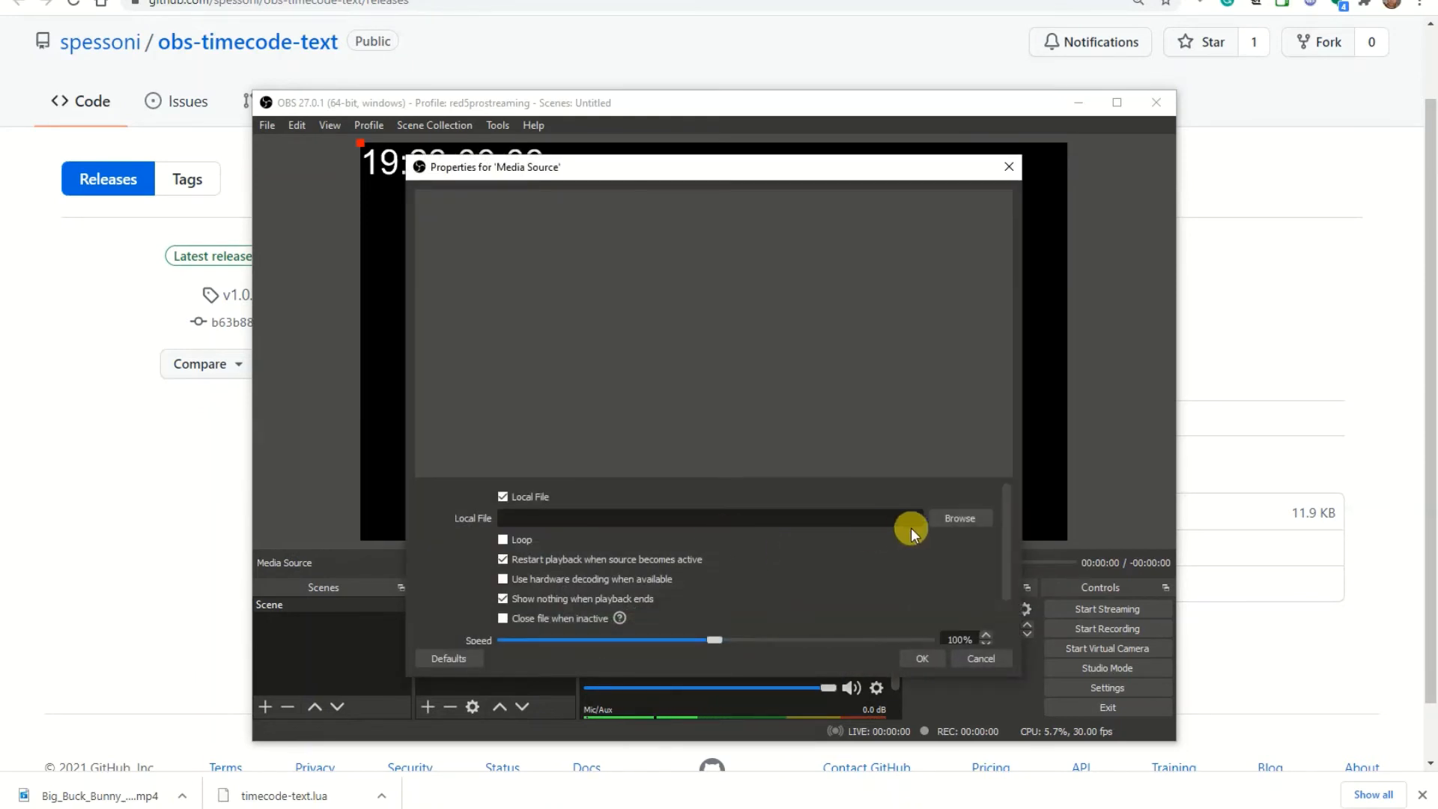
click(978, 519)
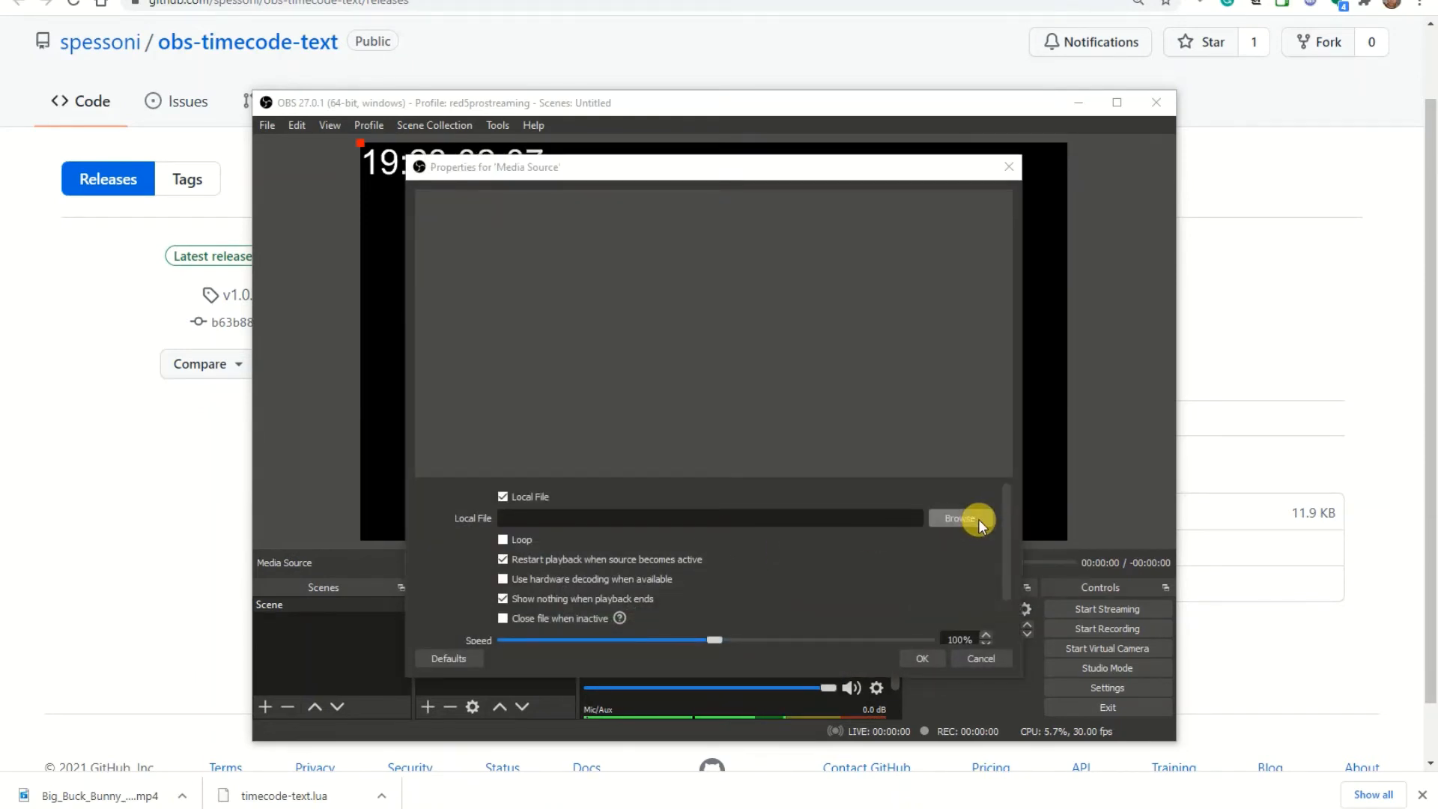
click(659, 340)
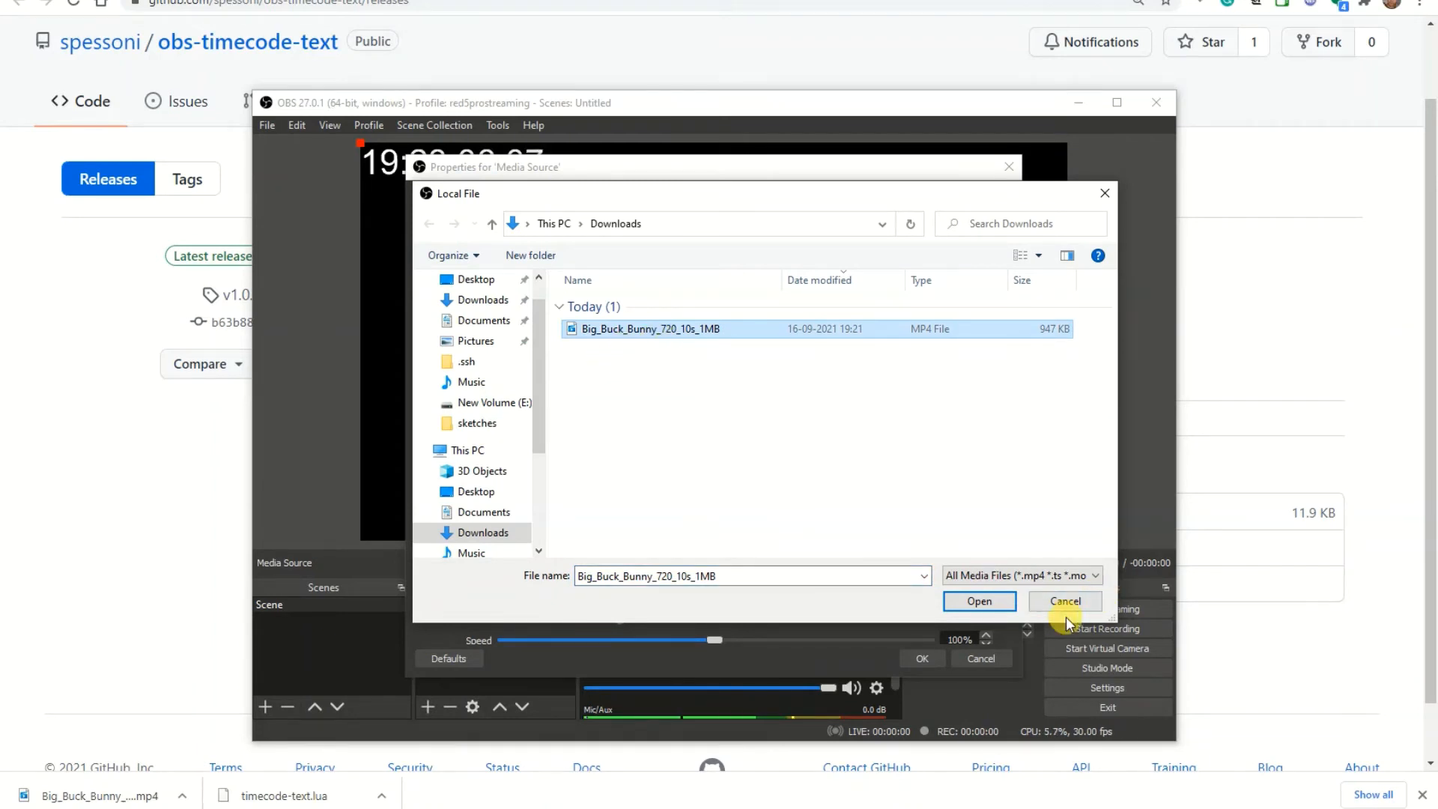
click(980, 601)
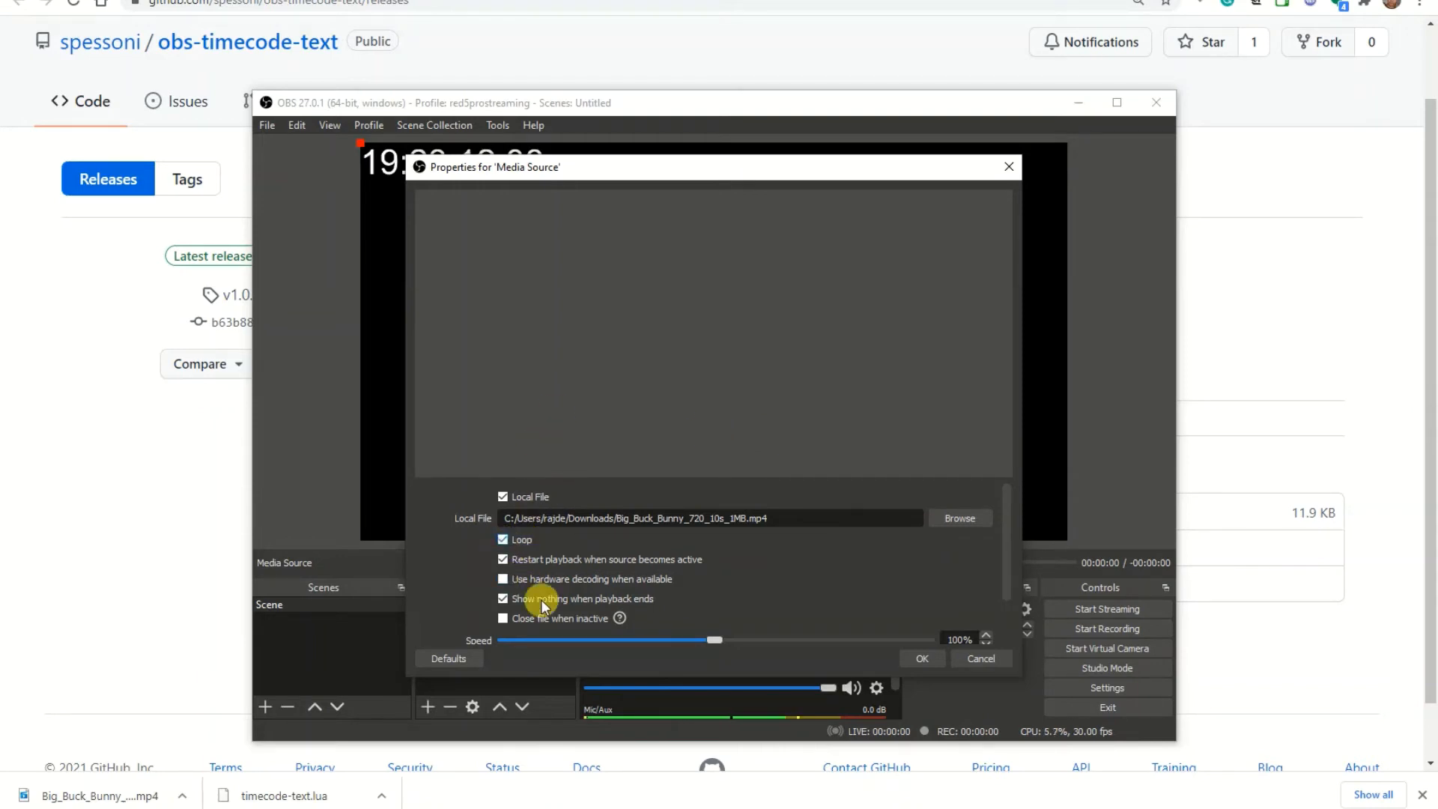
click(931, 663)
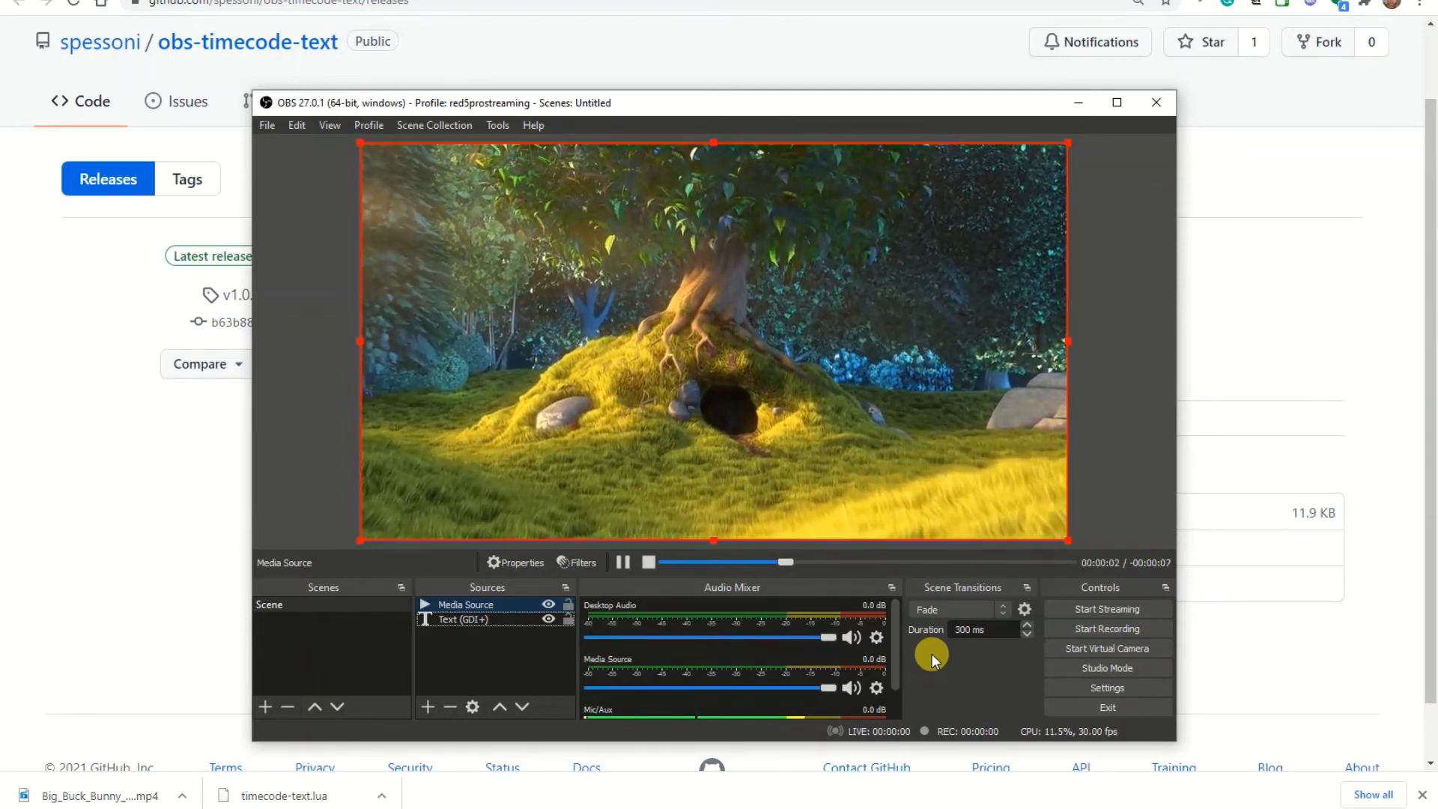
- Place the Text (GDI+) source above the Media Source and move the timecode to the upper-right area of the canvas
click(469, 617)
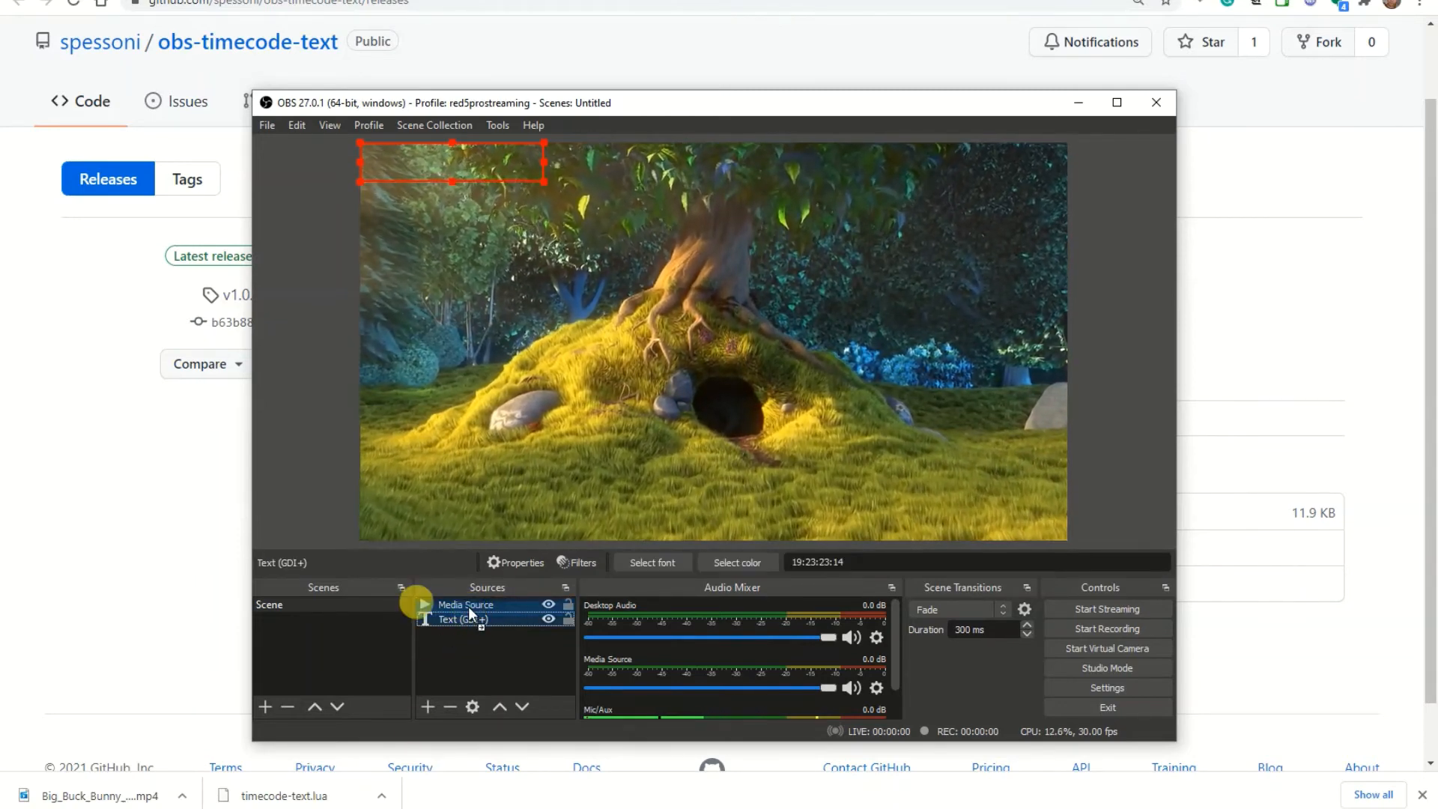
drag(469, 605, 469, 599)
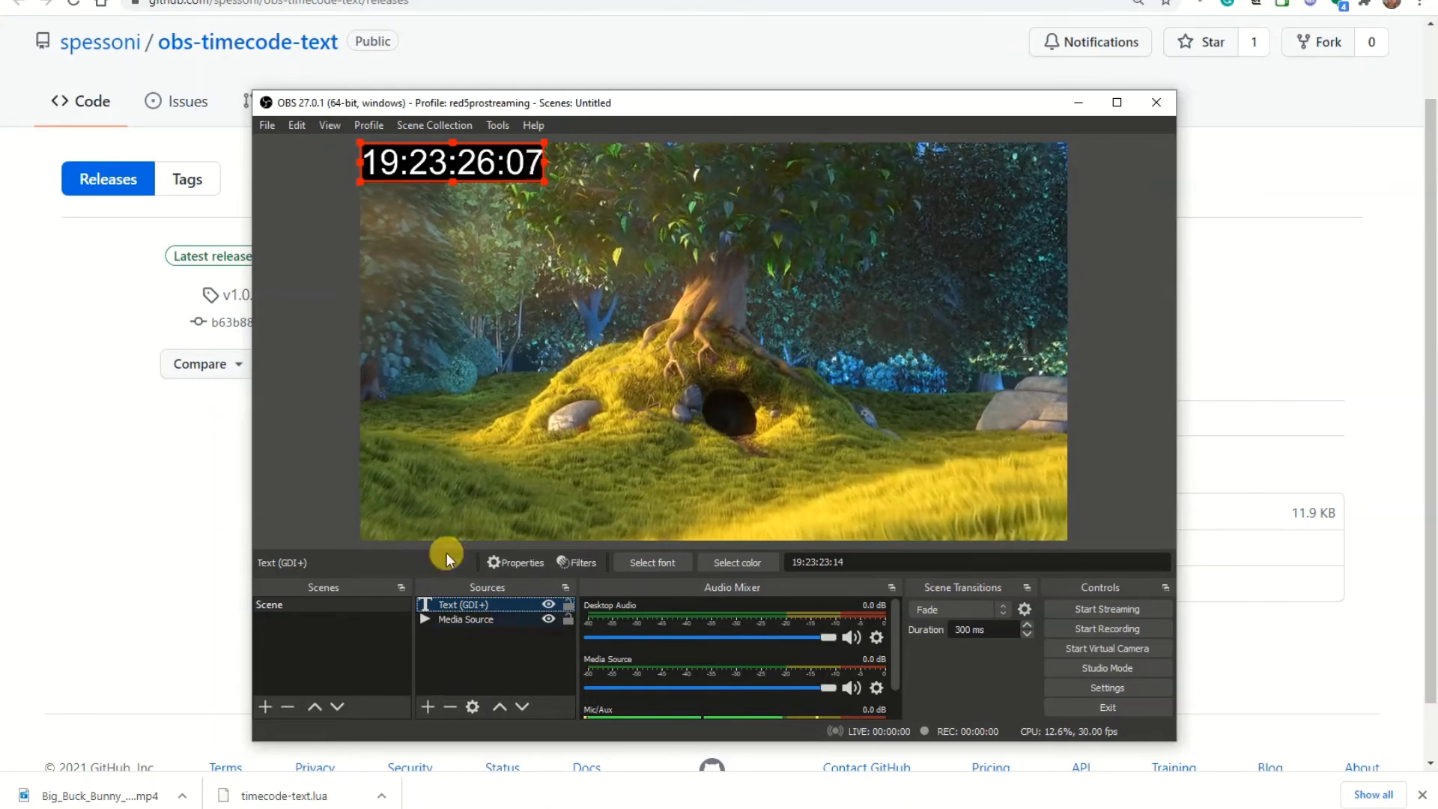
click(318, 254)
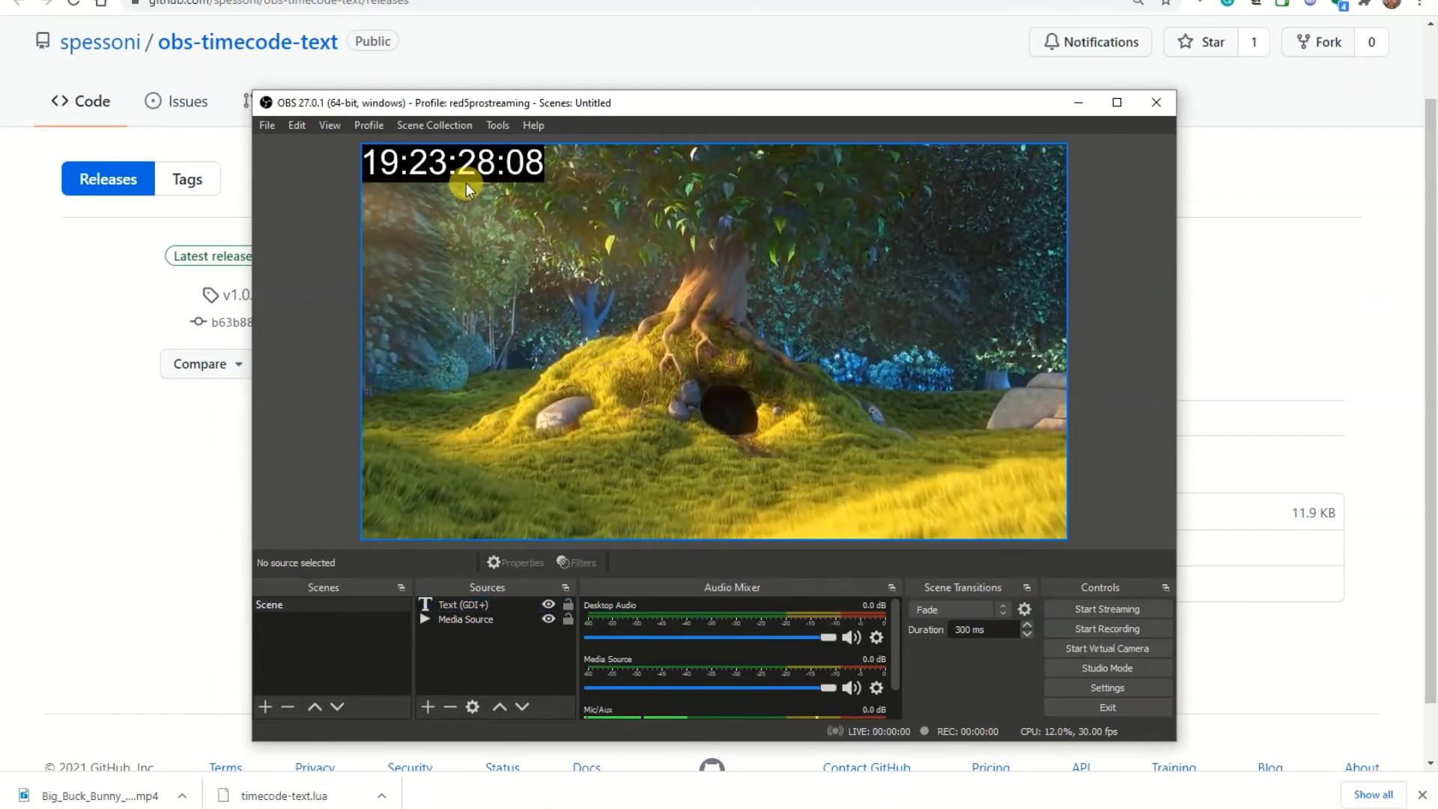
drag(463, 164, 940, 179)
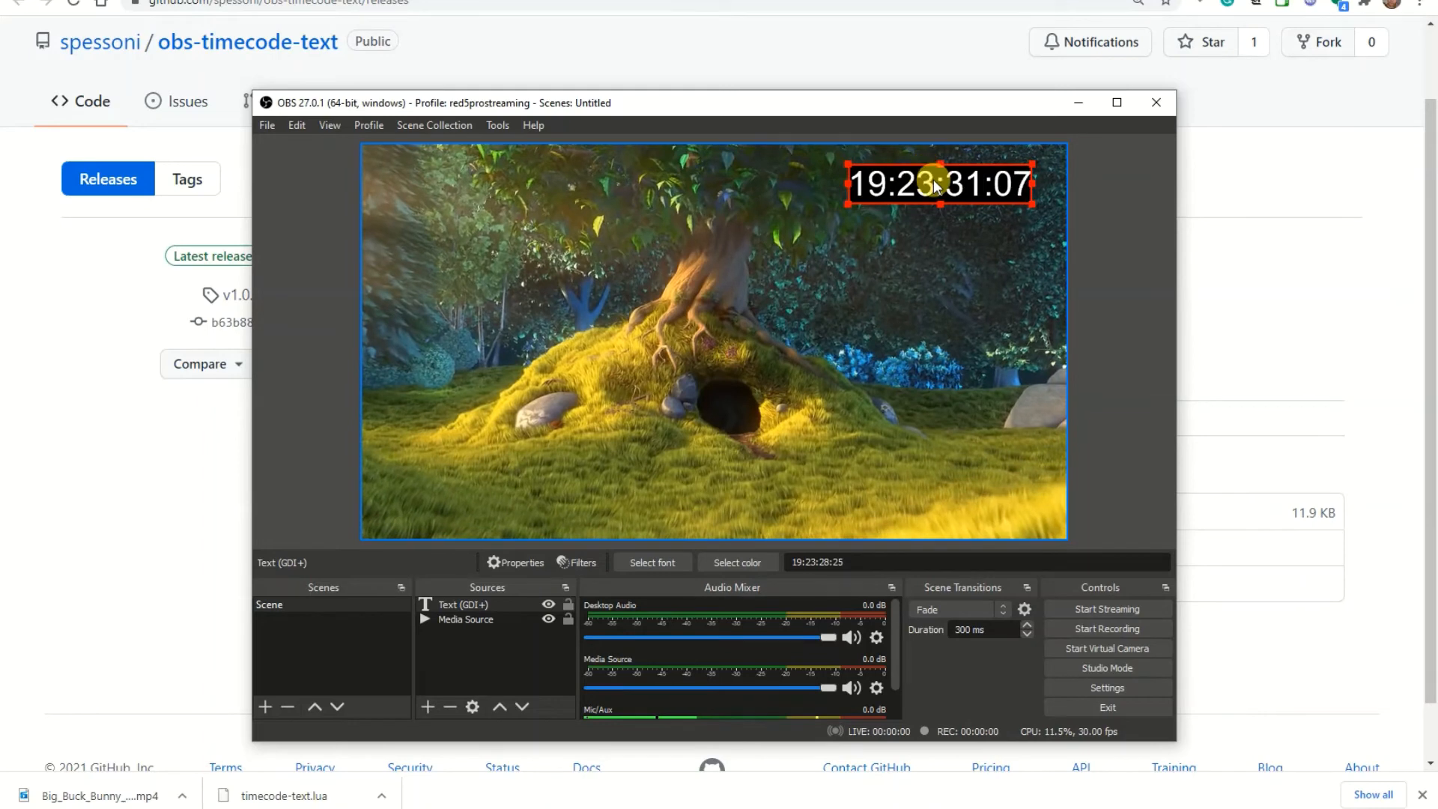
click(1320, 342)
key(alt+Tab)
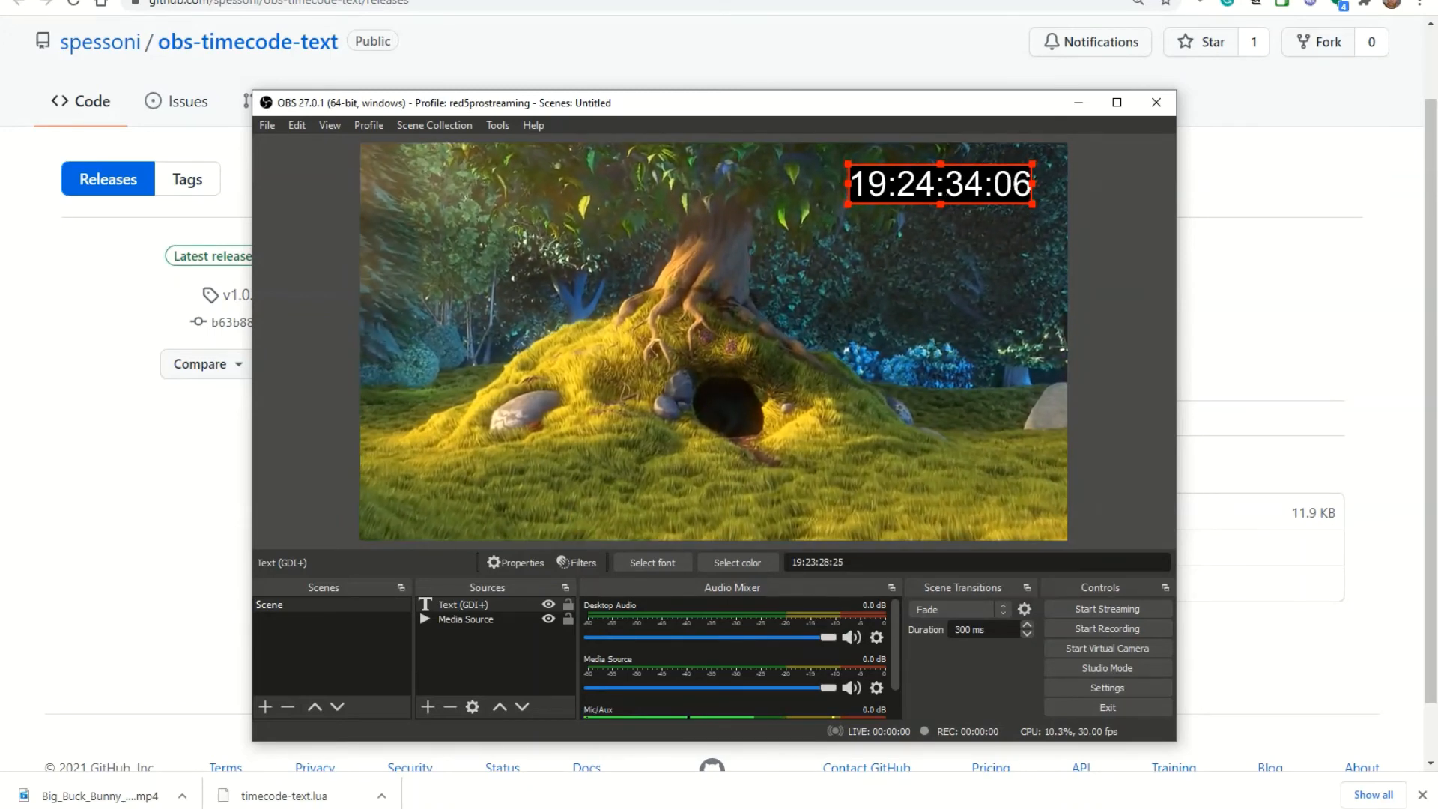
- Switch to the red5pro.com page in the browser and close the downloads bar
click(981, 1)
click(981, 1)
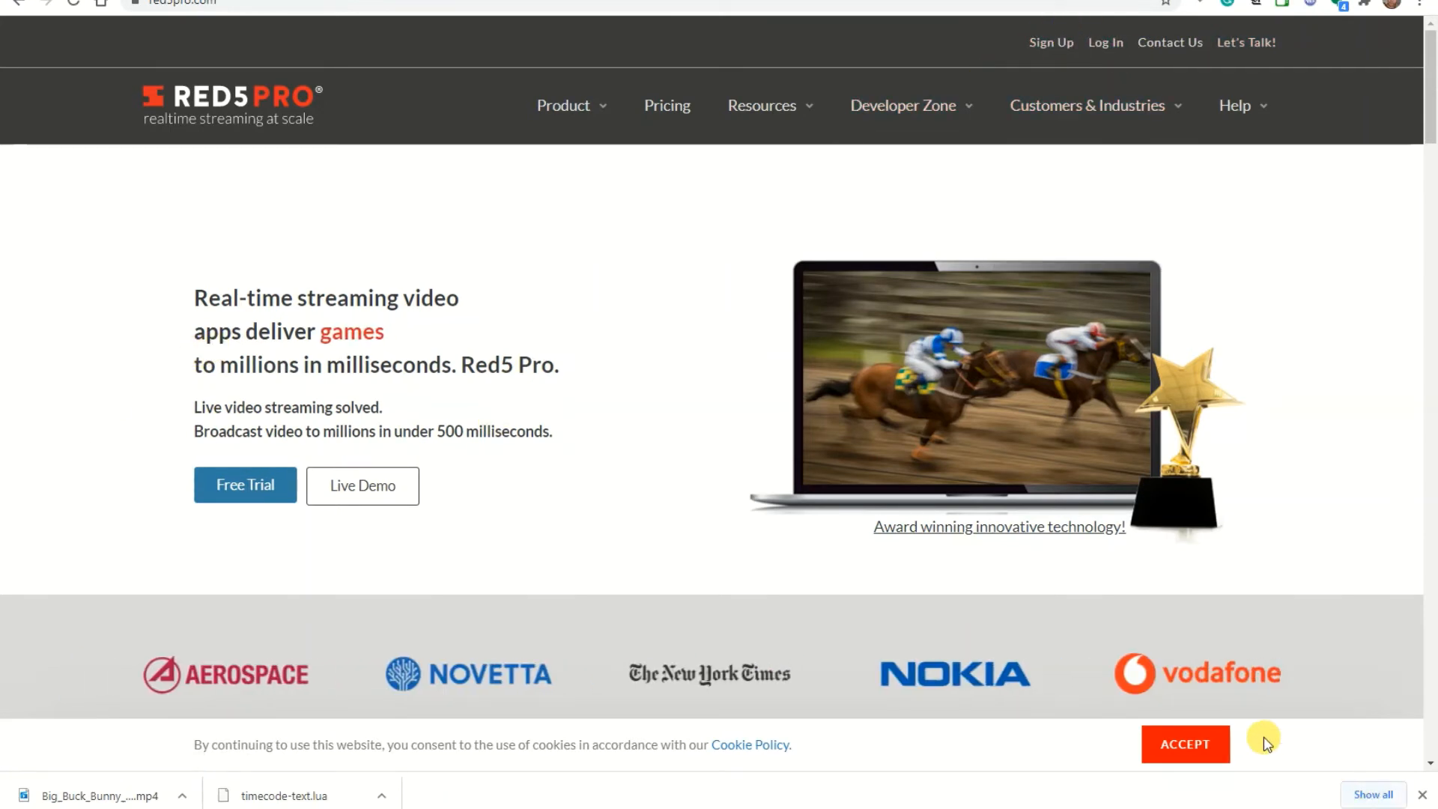
click(1422, 795)
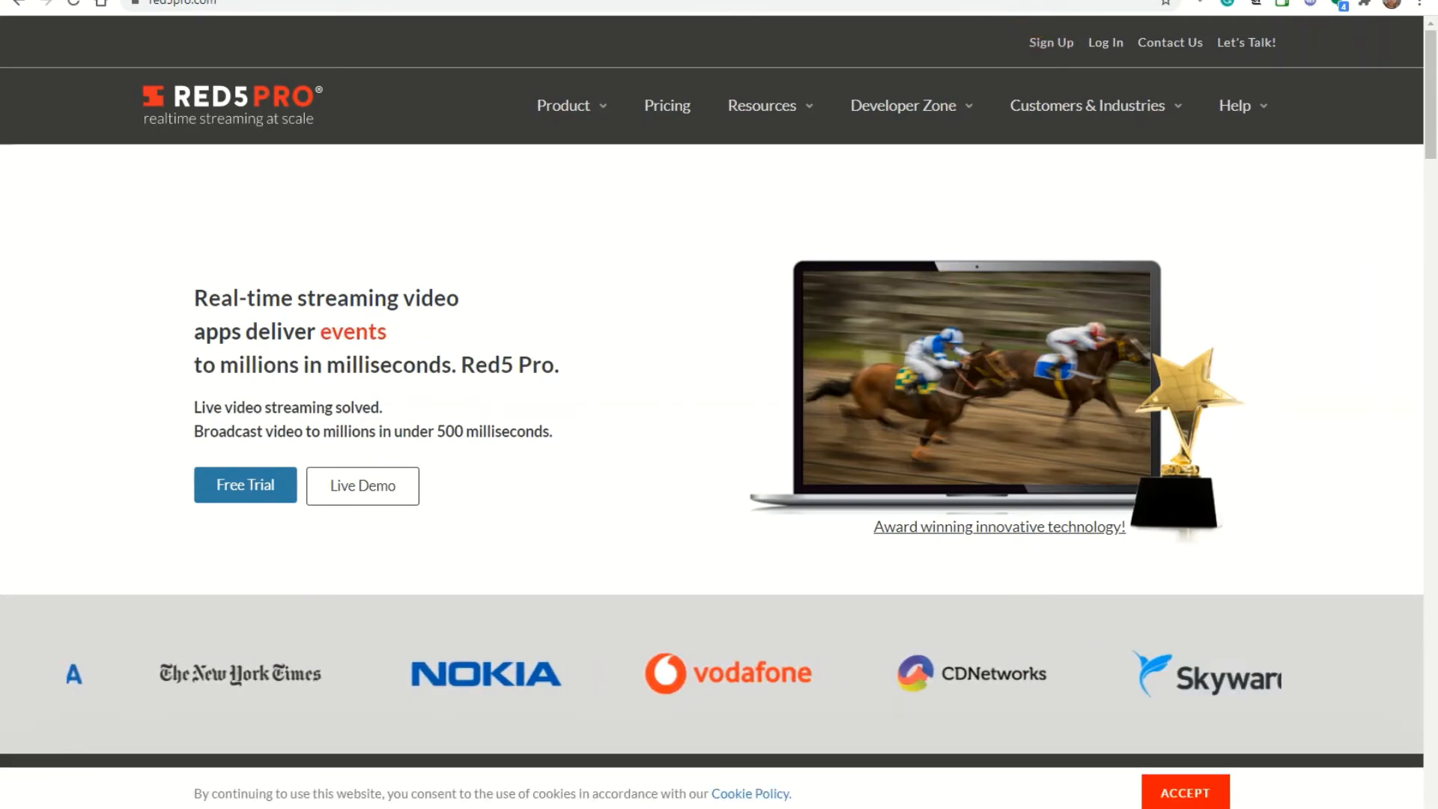
mouse_move(820, 109)
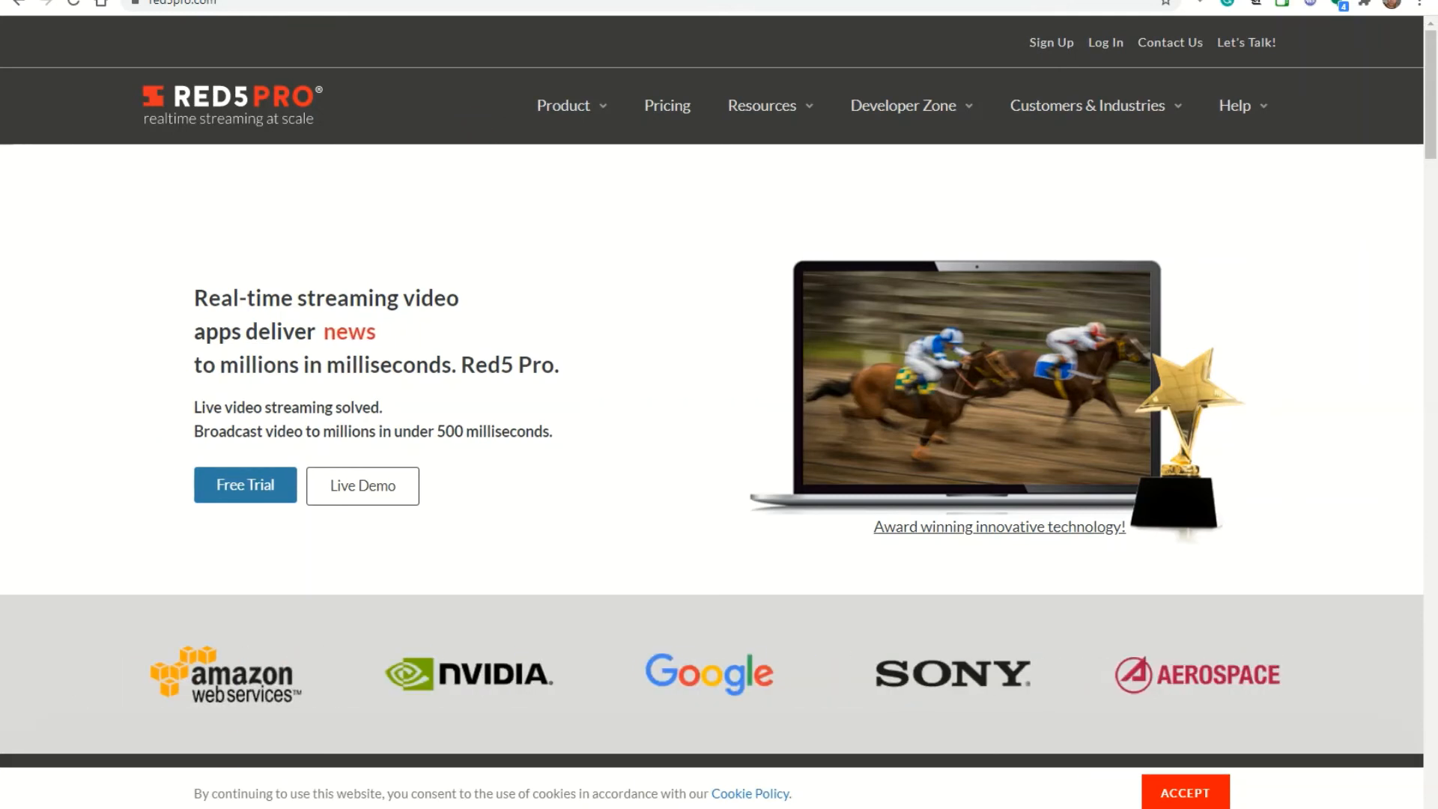
- Switch back to OBS and move the timecode from the upper-left to the upper-right corner of the video
key(alt+Tab)
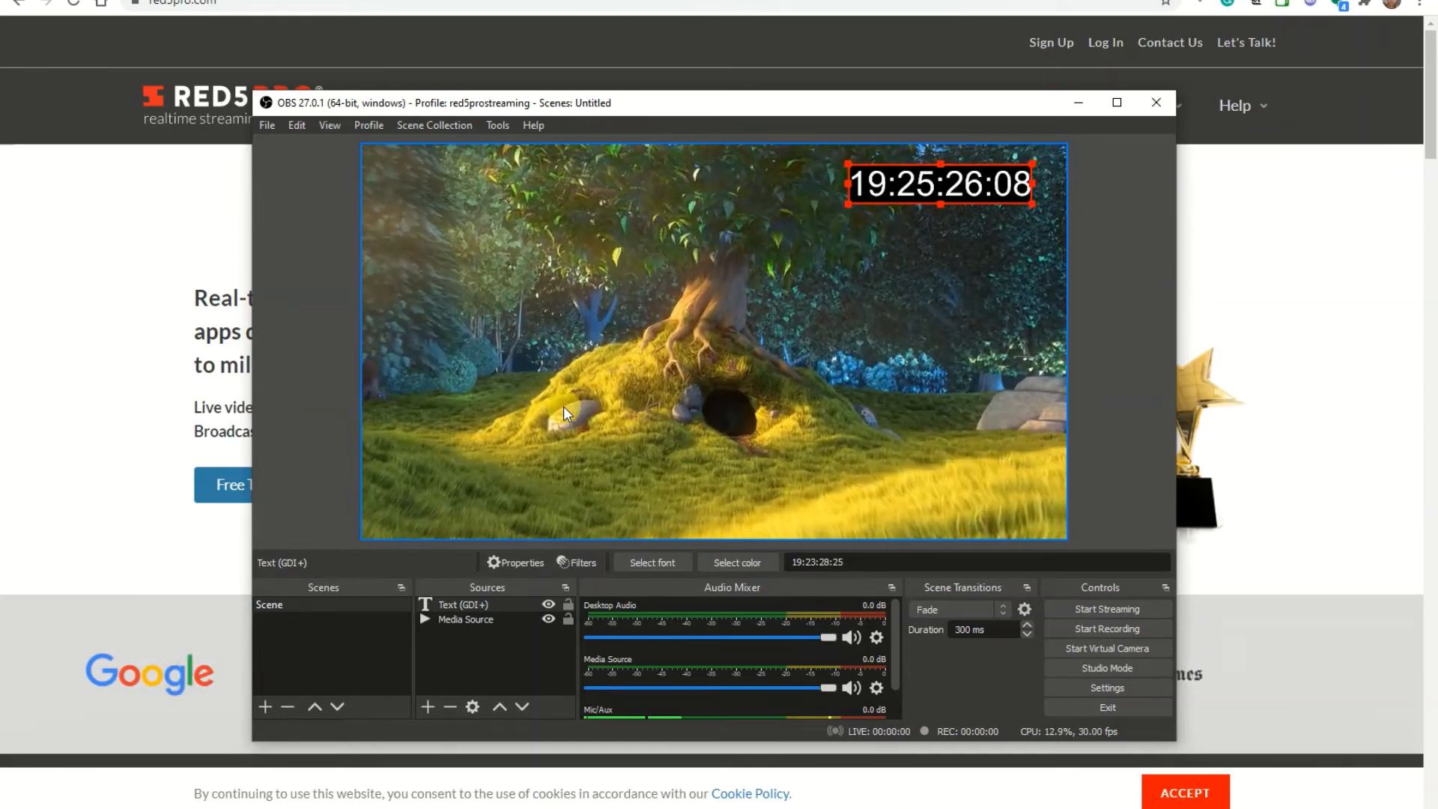
click(60, 442)
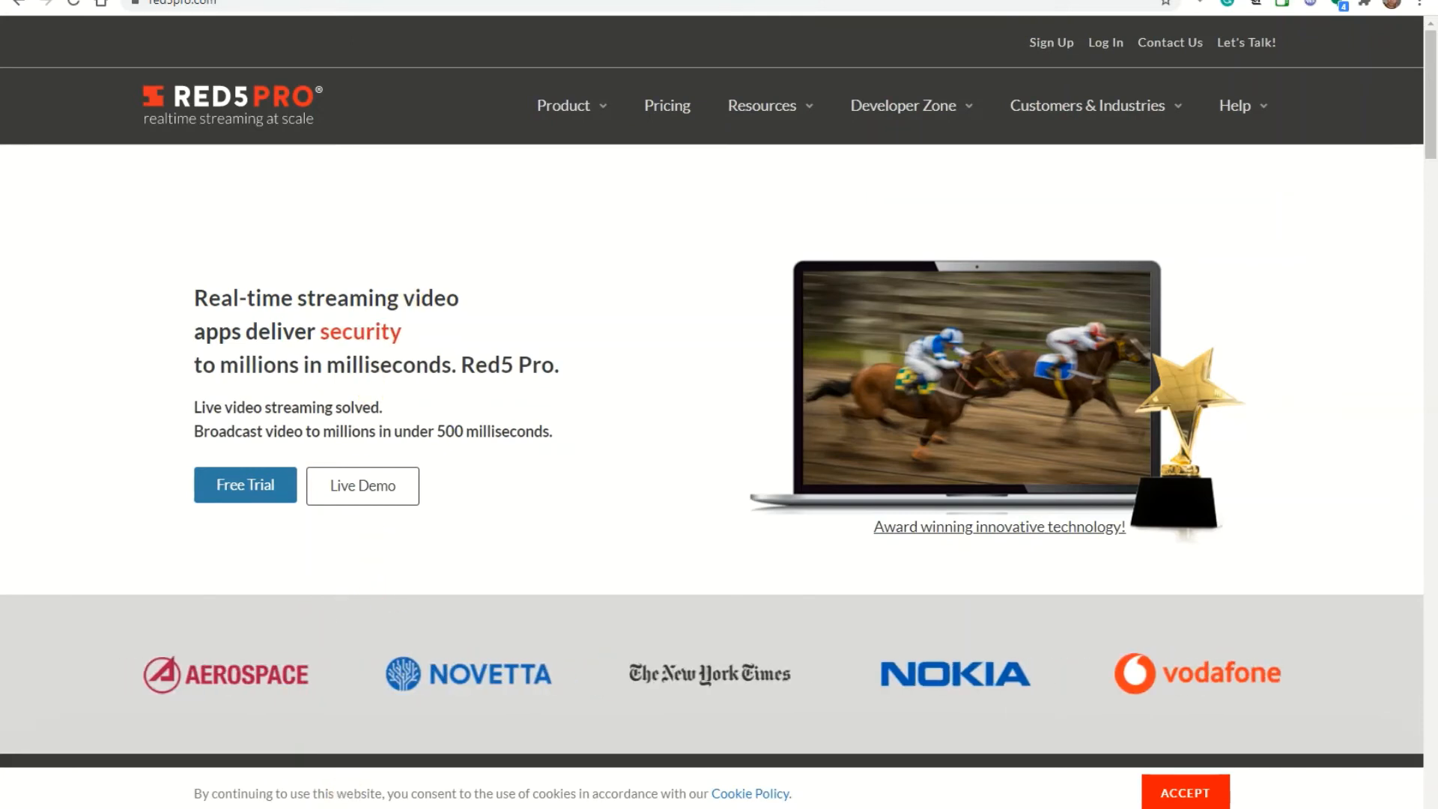
click(366, 808)
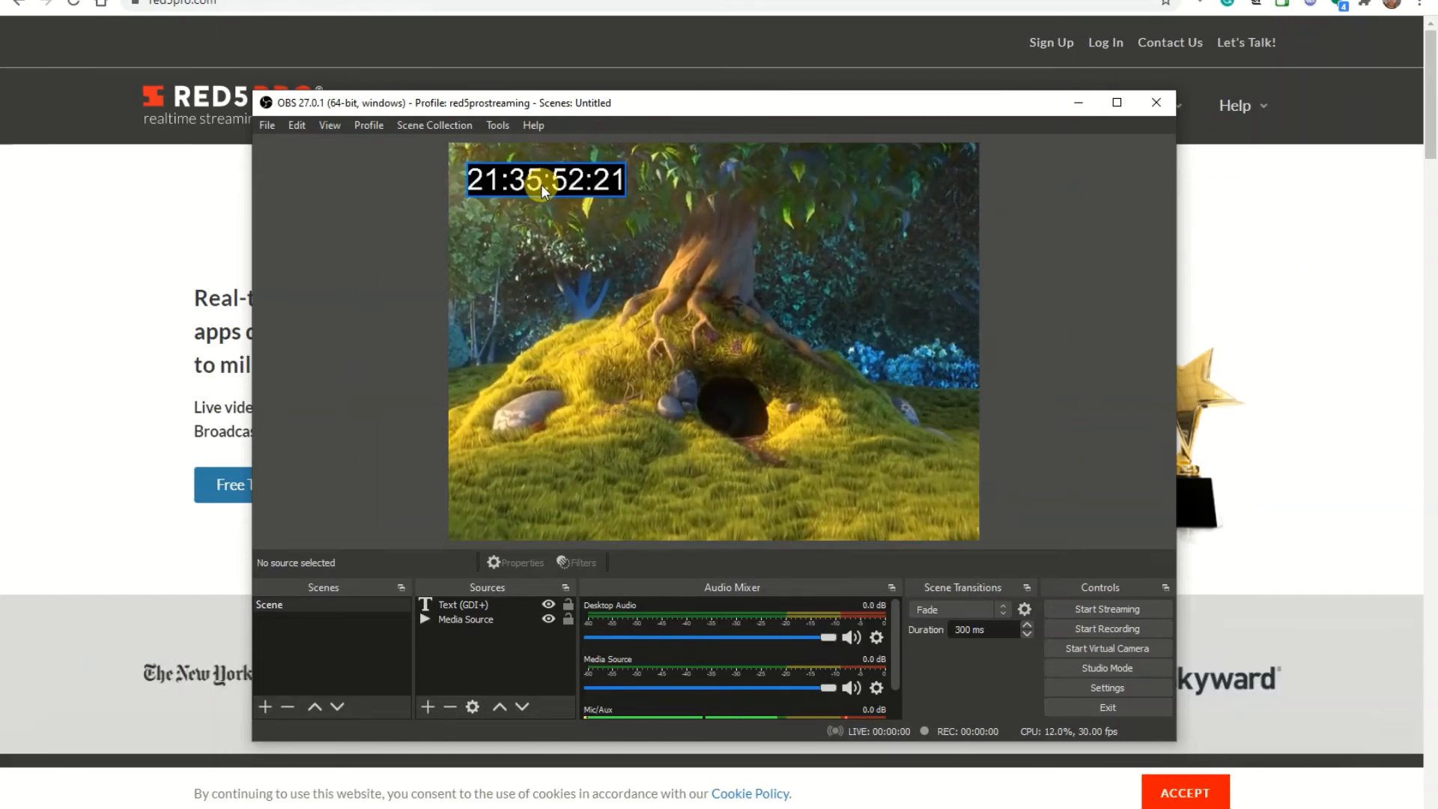
drag(543, 184, 872, 190)
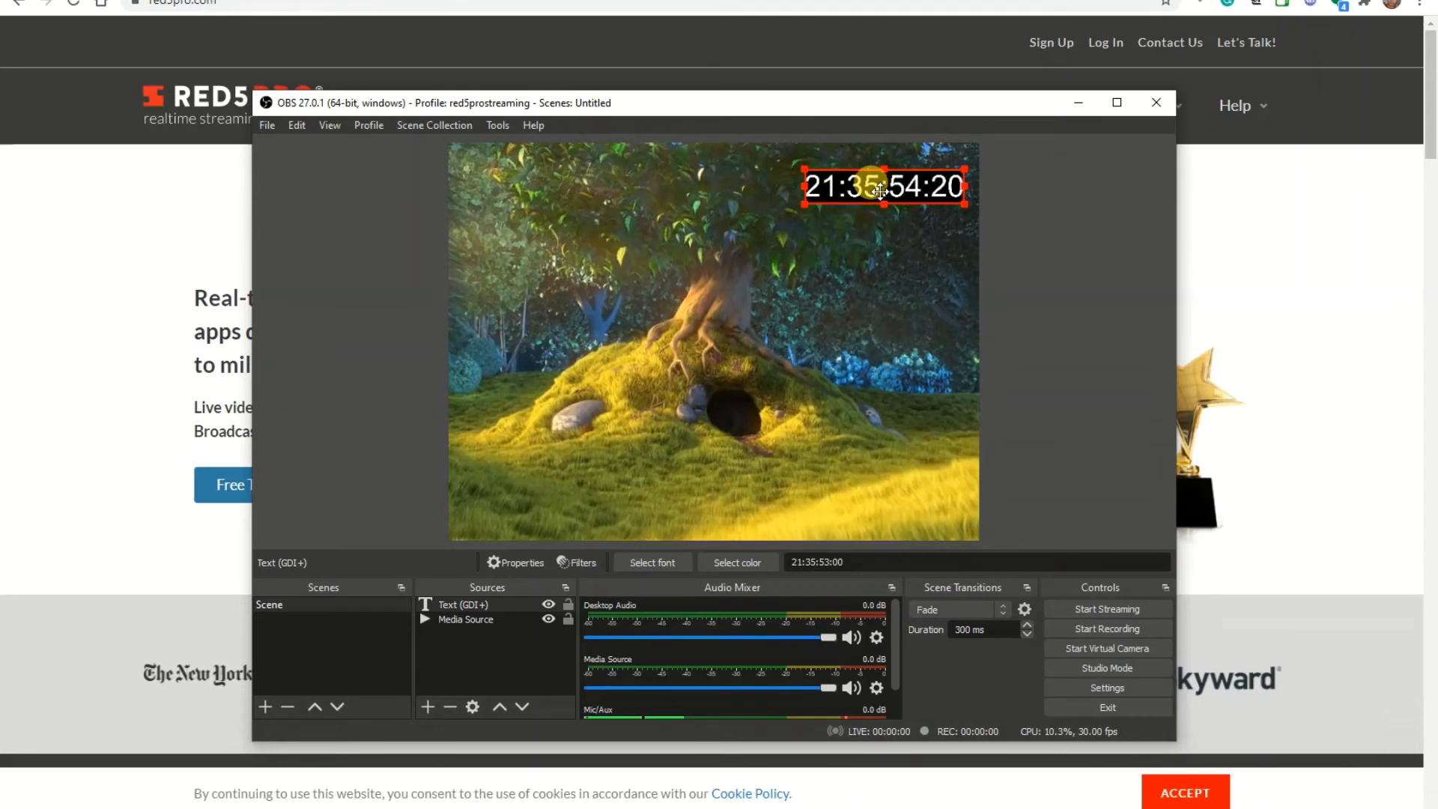
click(1118, 290)
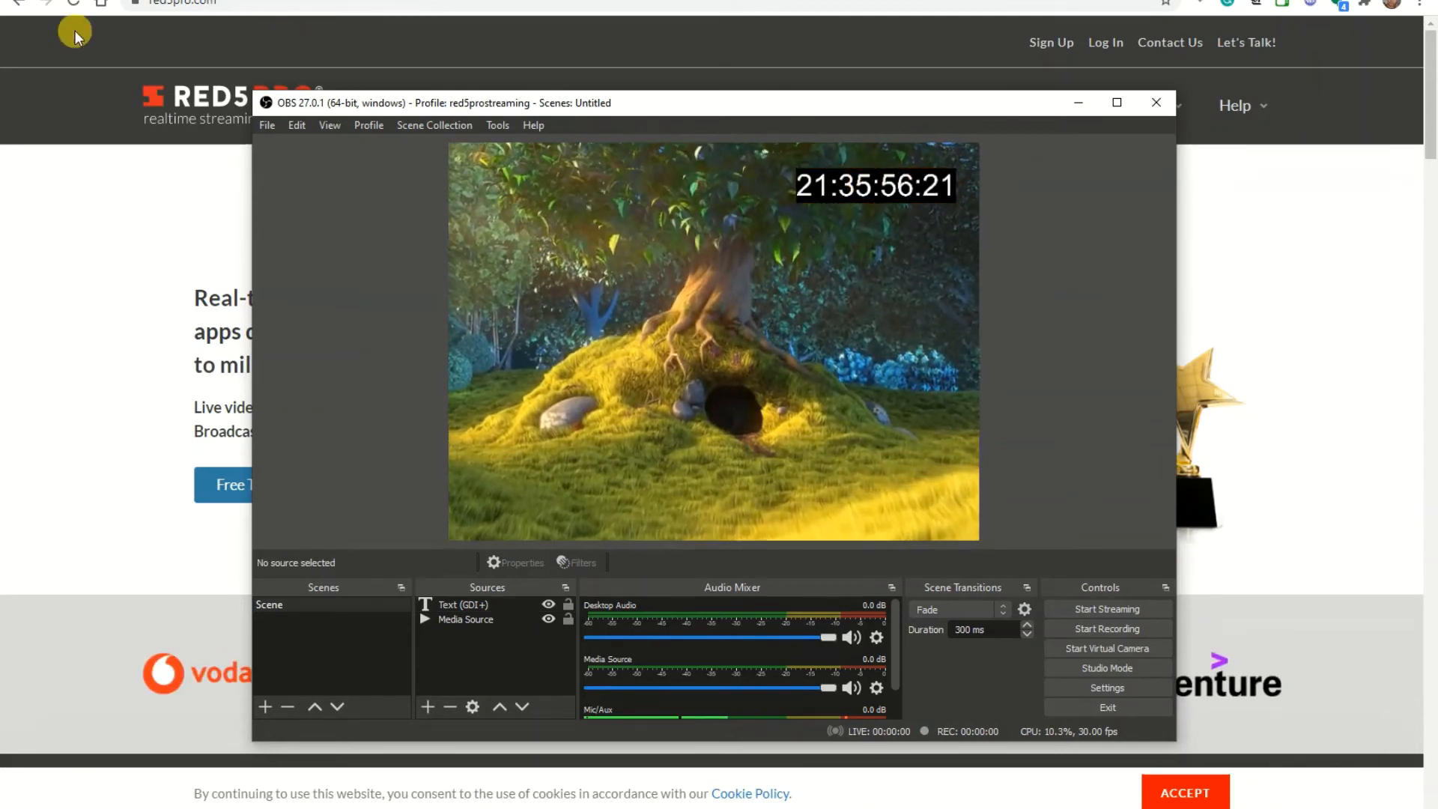
- Review the custom server address and stream key in the Stream settings, accept them, and start streaming
click(267, 124)
click(277, 189)
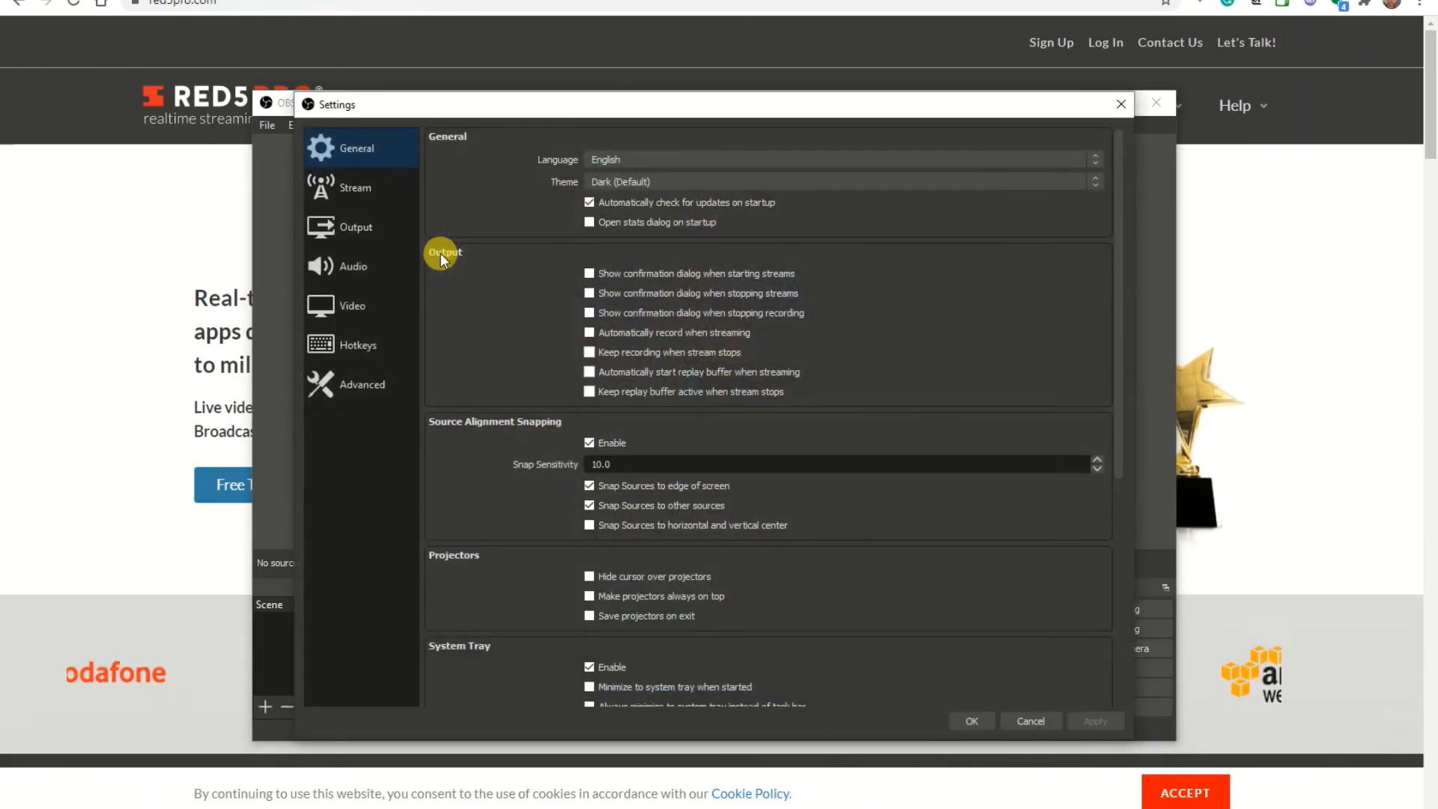
click(348, 189)
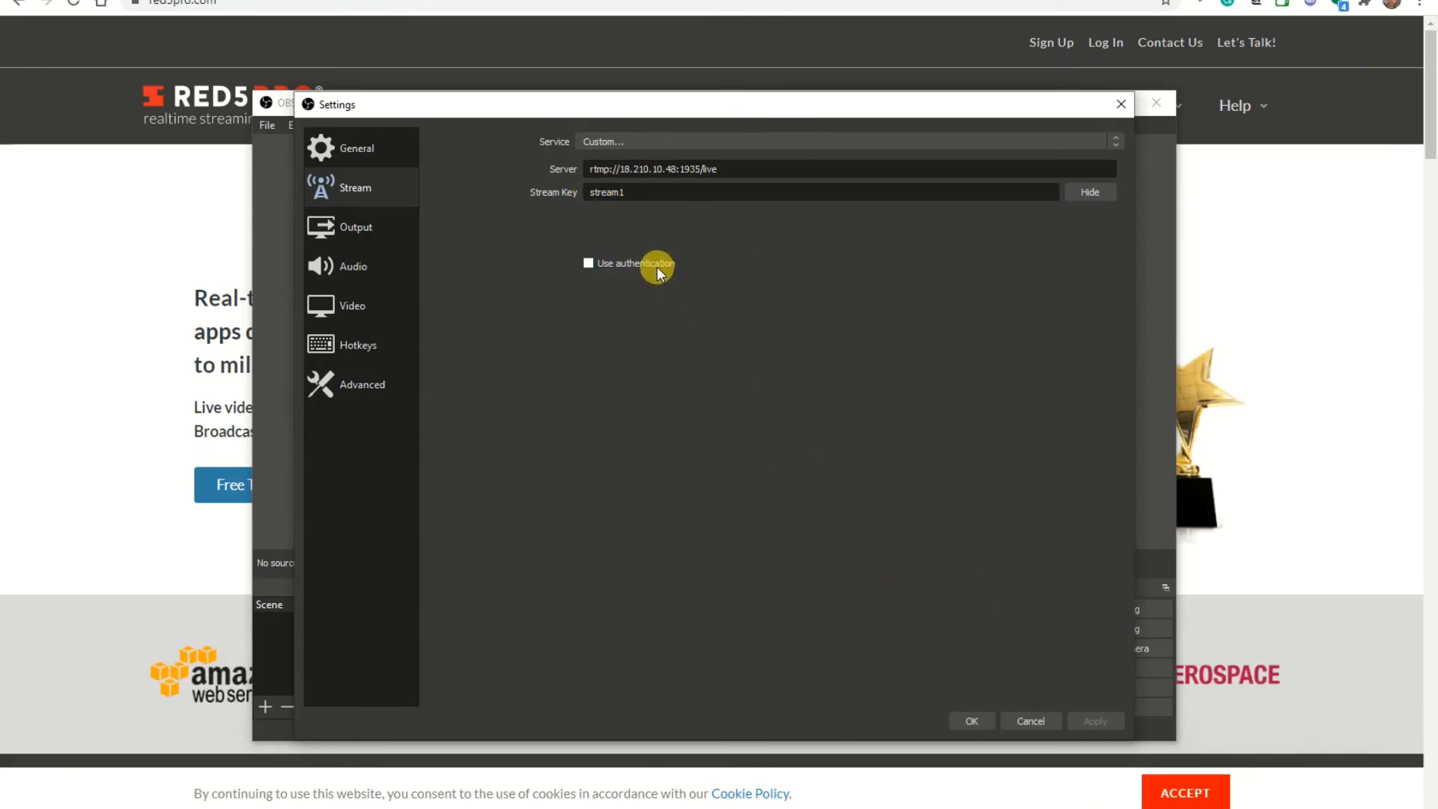
click(966, 721)
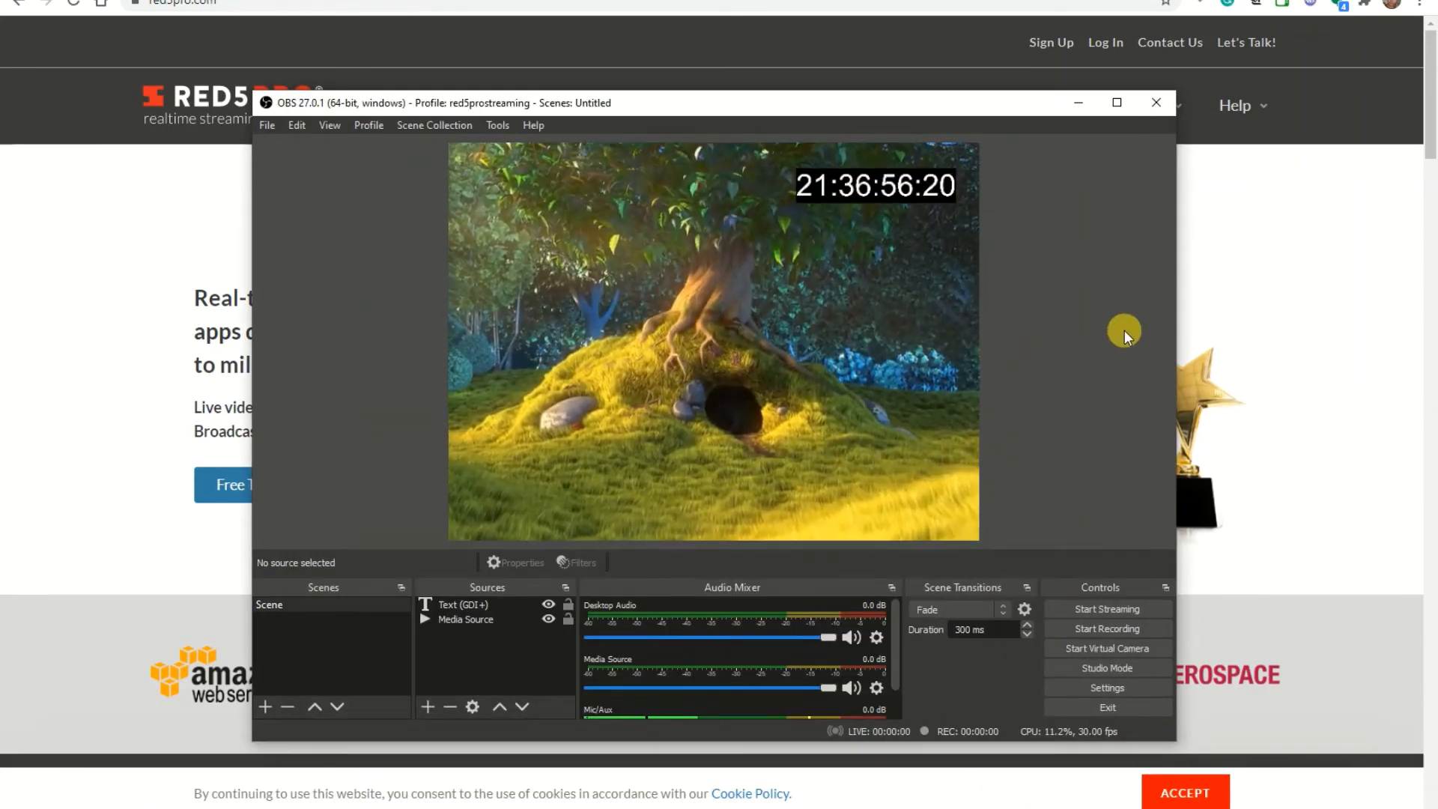
click(1085, 609)
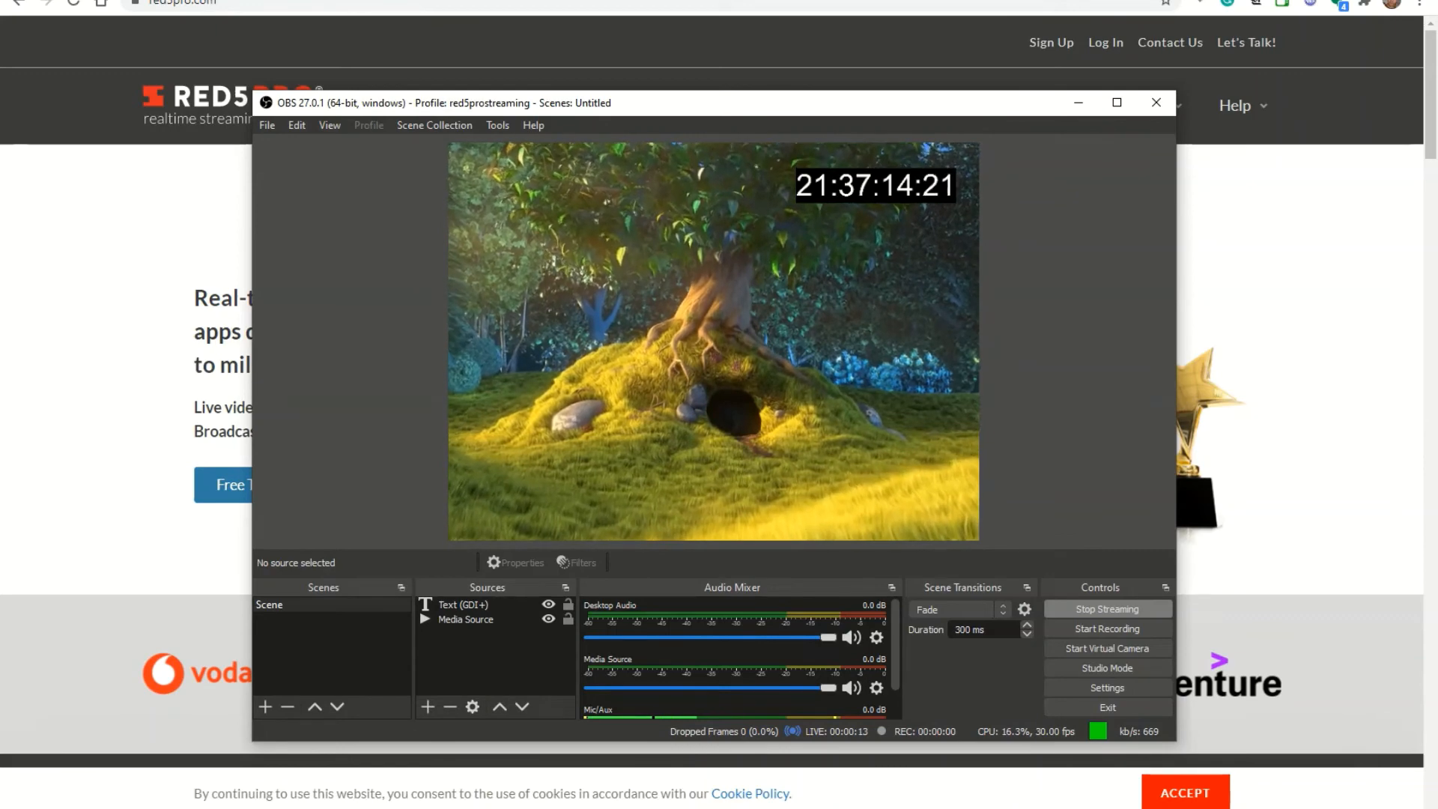
- Switch to the browser and open zzzz.red5pro.in in a new tab
key(alt+Tab)
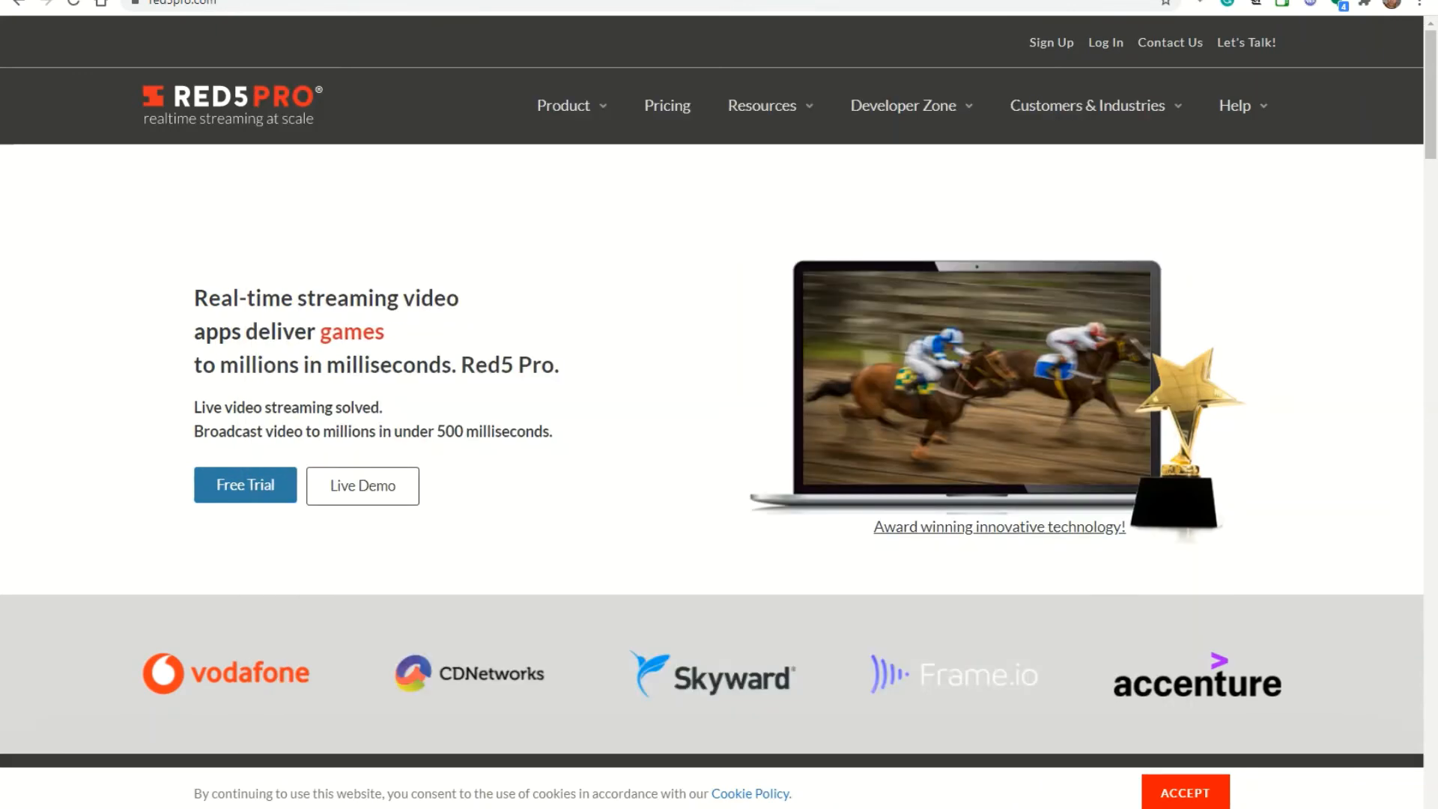
key(ctrl+t)
click(919, 3)
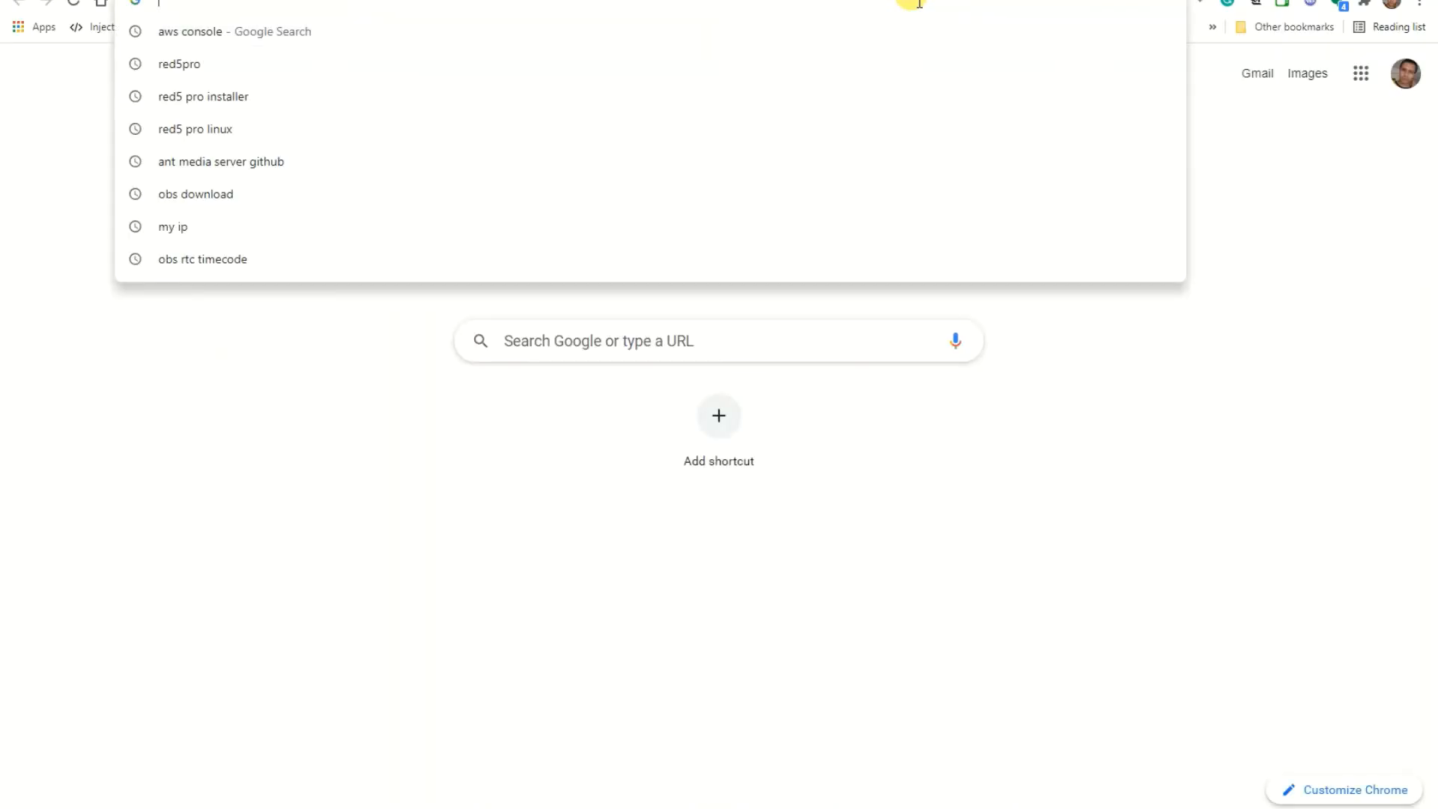
text(zzzz.red5pro.in)
key(Return)
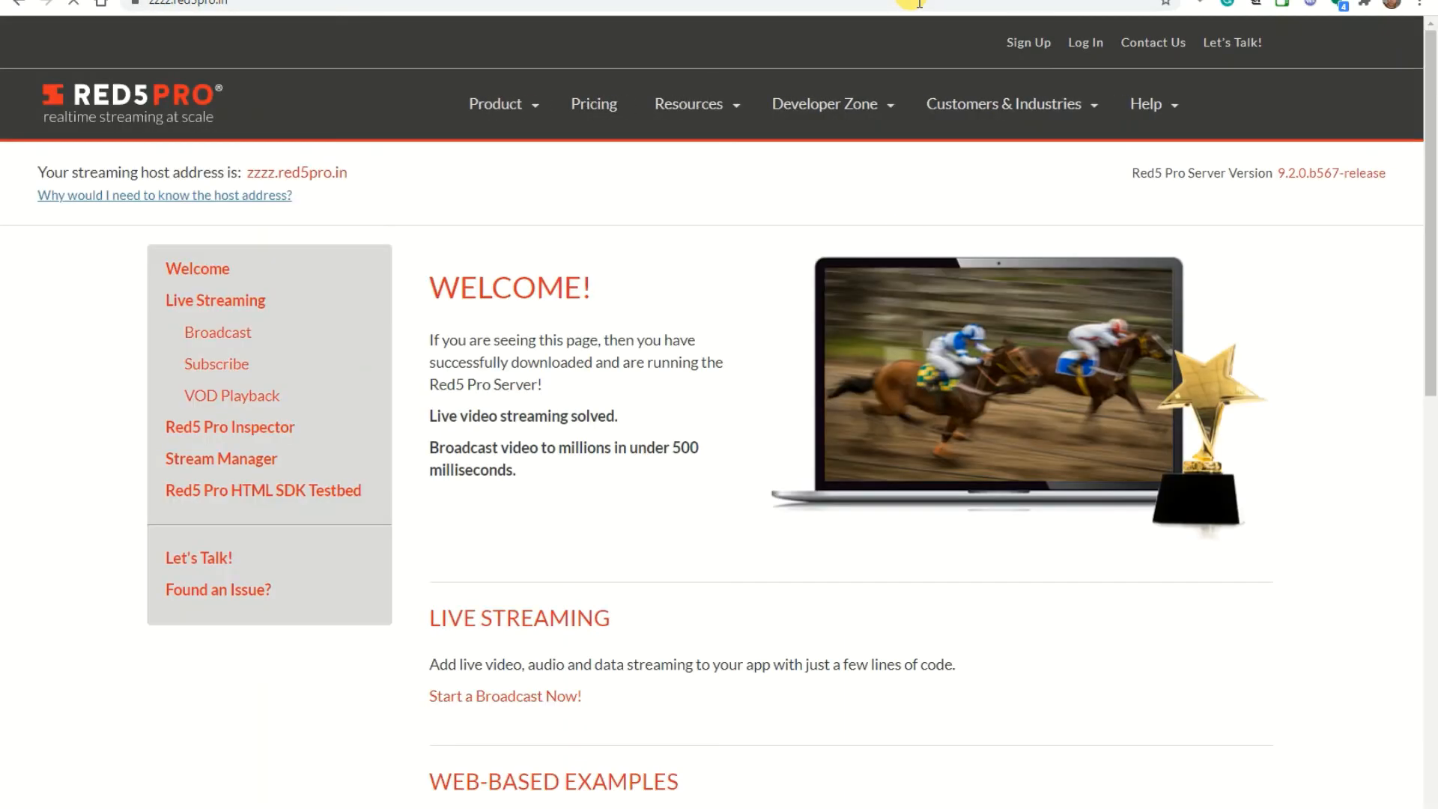
- Open the Red5 Pro HTML SDK Testbed from the server's welcome page
scroll(693, 312, down, 3)
scroll(545, 283, up, 1)
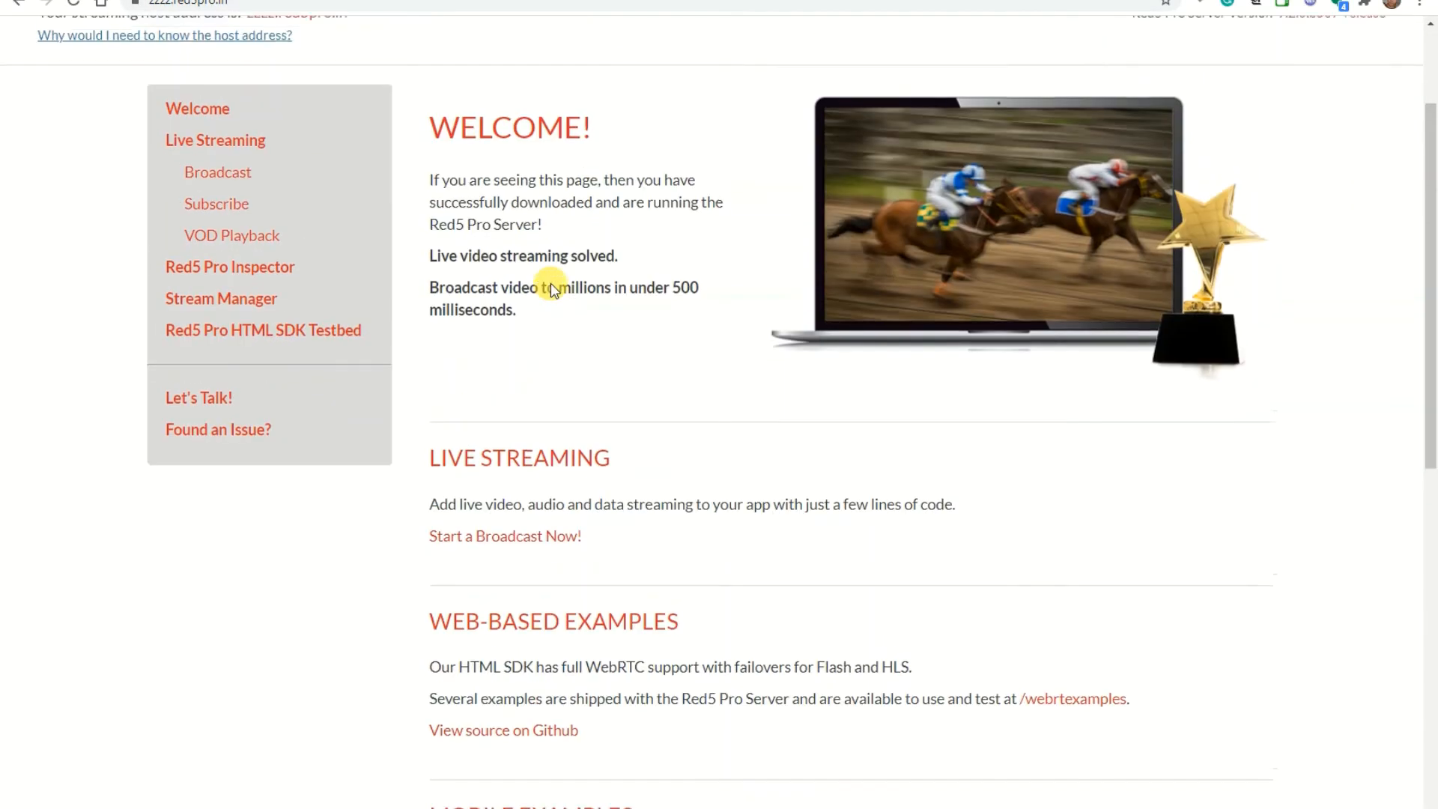
scroll(550, 285, up, 1)
scroll(549, 280, down, 1)
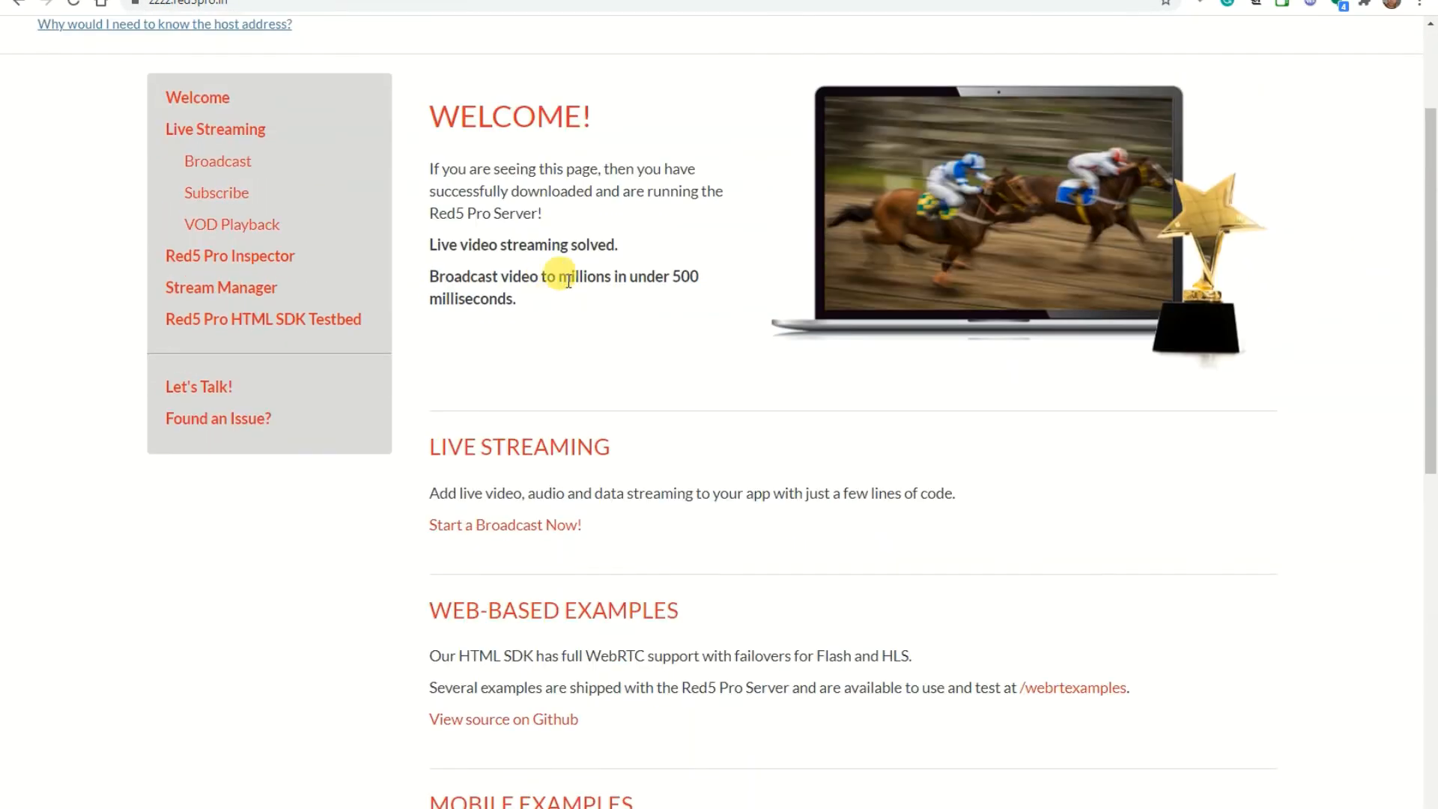
click(329, 327)
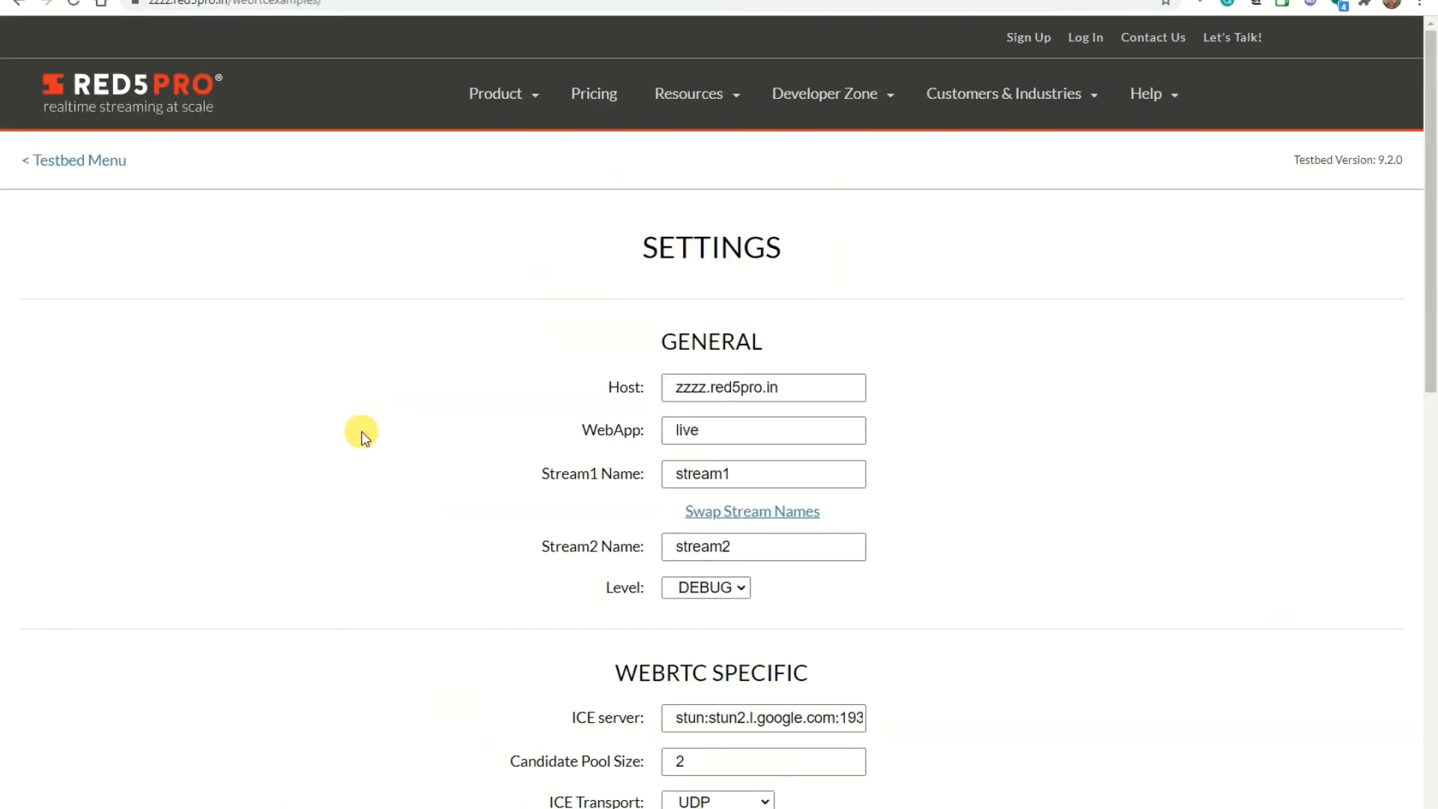
- Examine the testbed's general settings for host, WebApp and stream names, and the WebRTC options below them
drag(747, 475, 665, 473)
click(703, 433)
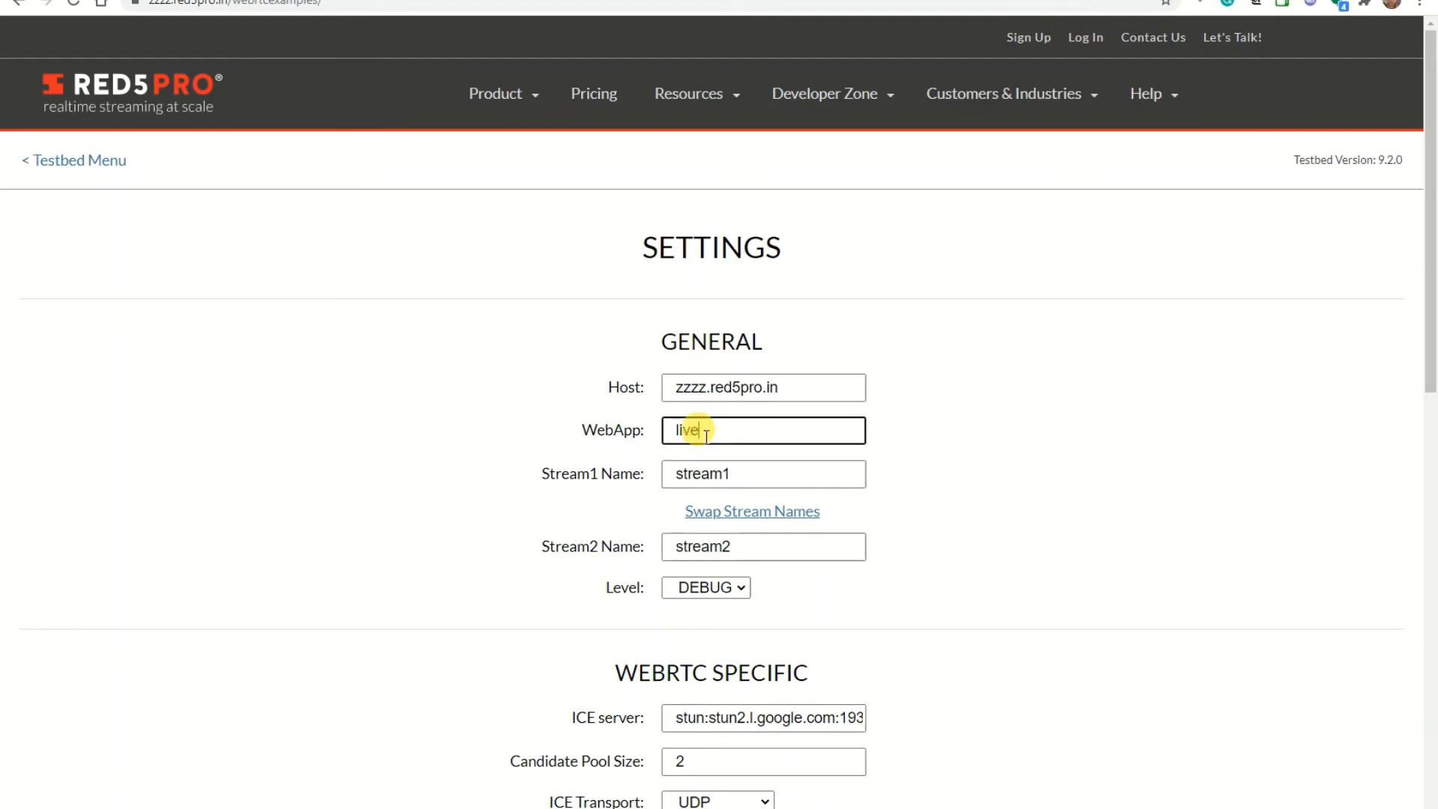
click(1048, 445)
scroll(985, 284, down, 1)
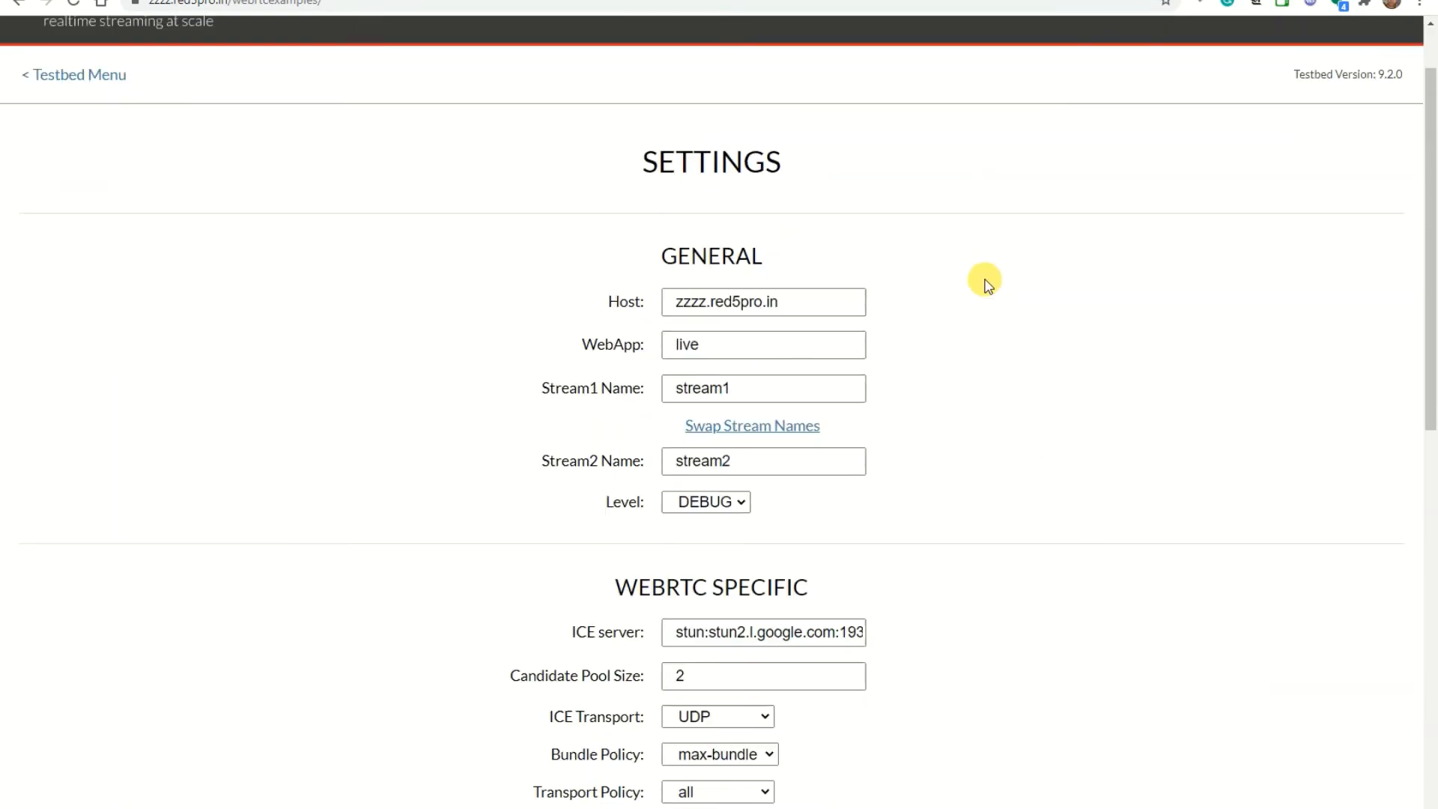
scroll(1004, 255, up, 1)
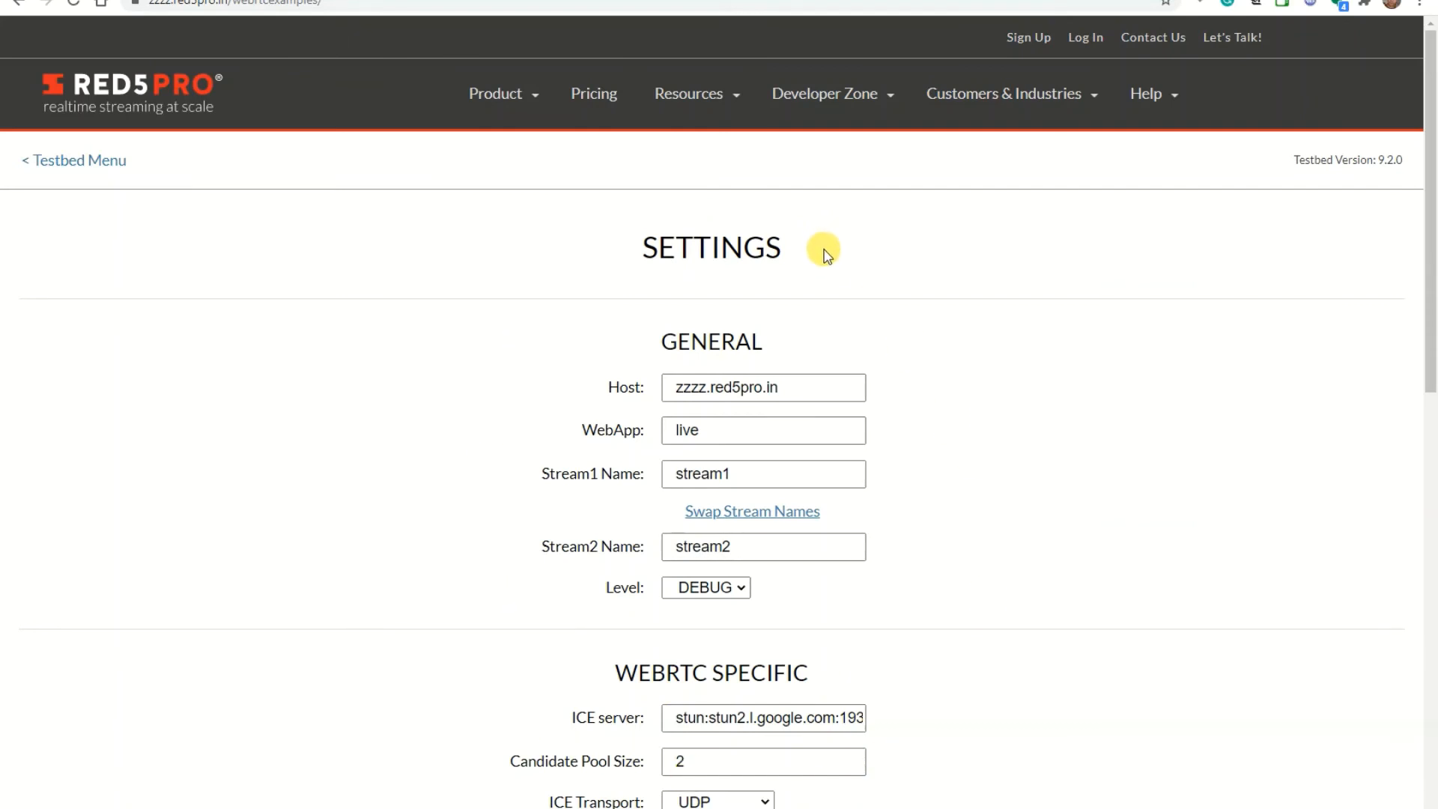
scroll(829, 264, down, 1)
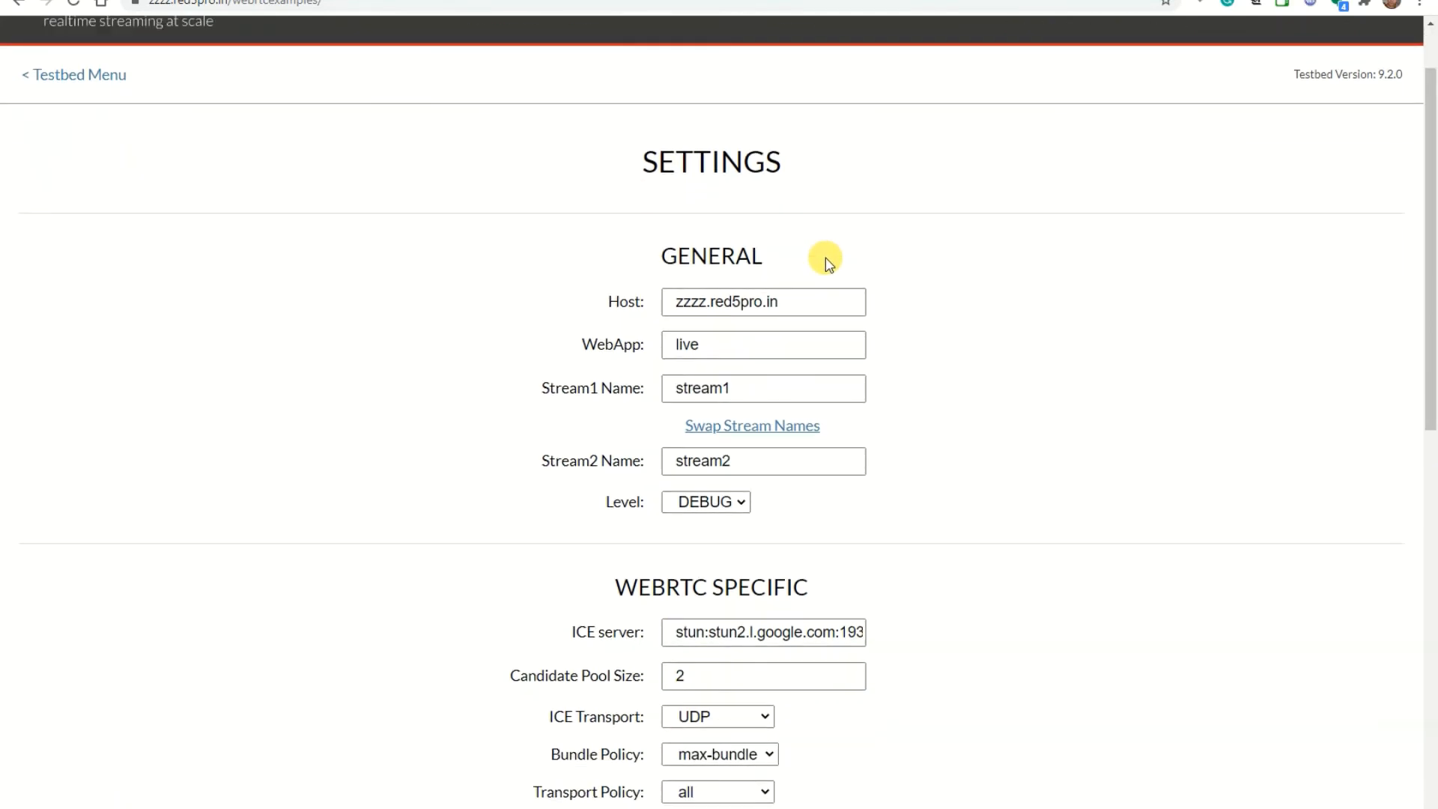
scroll(828, 262, down, 1)
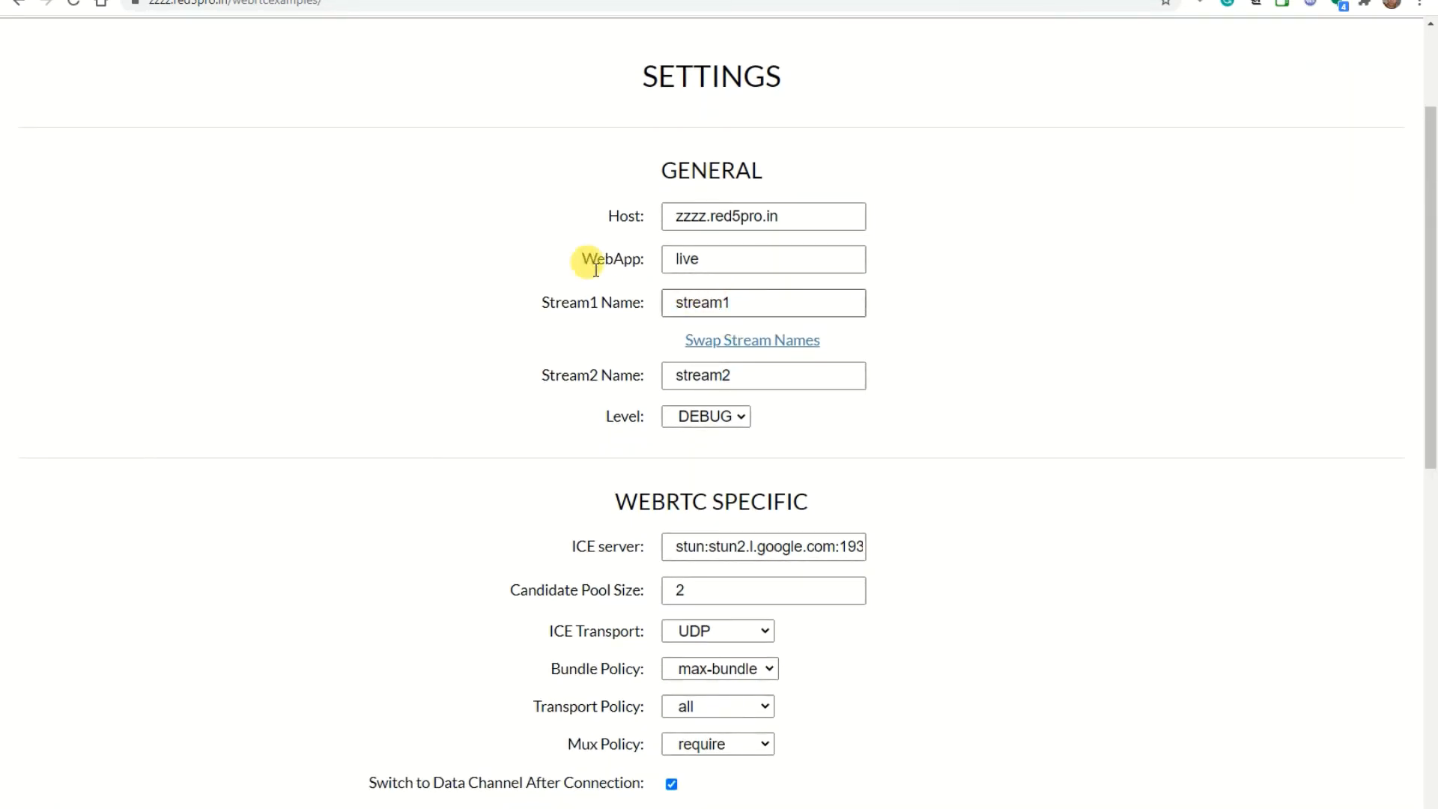
- Open the plain Subscribe test from the testbed menu and mute the stream1 player
scroll(379, 264, up, 2)
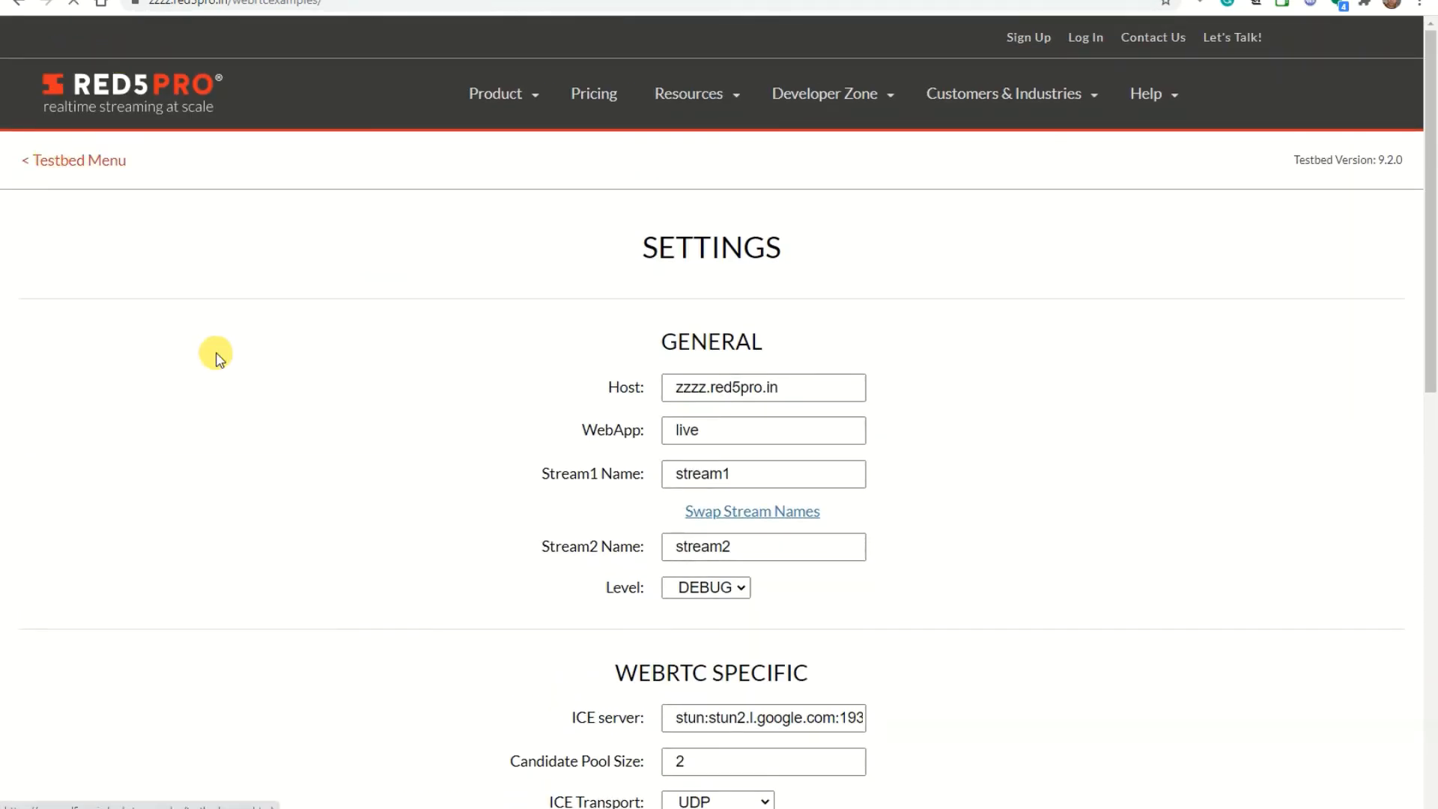
scroll(452, 519, down, 13)
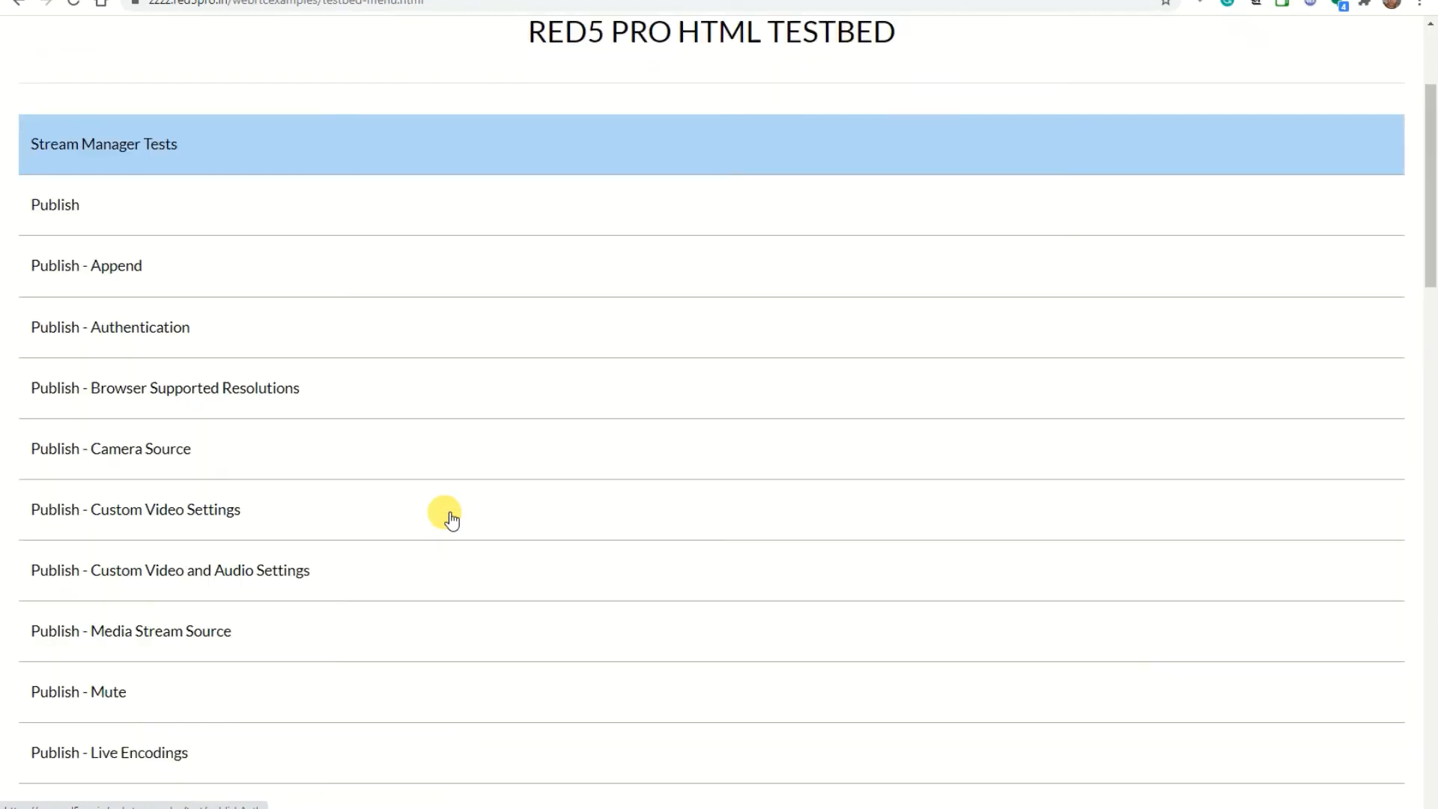
scroll(447, 513, down, 2)
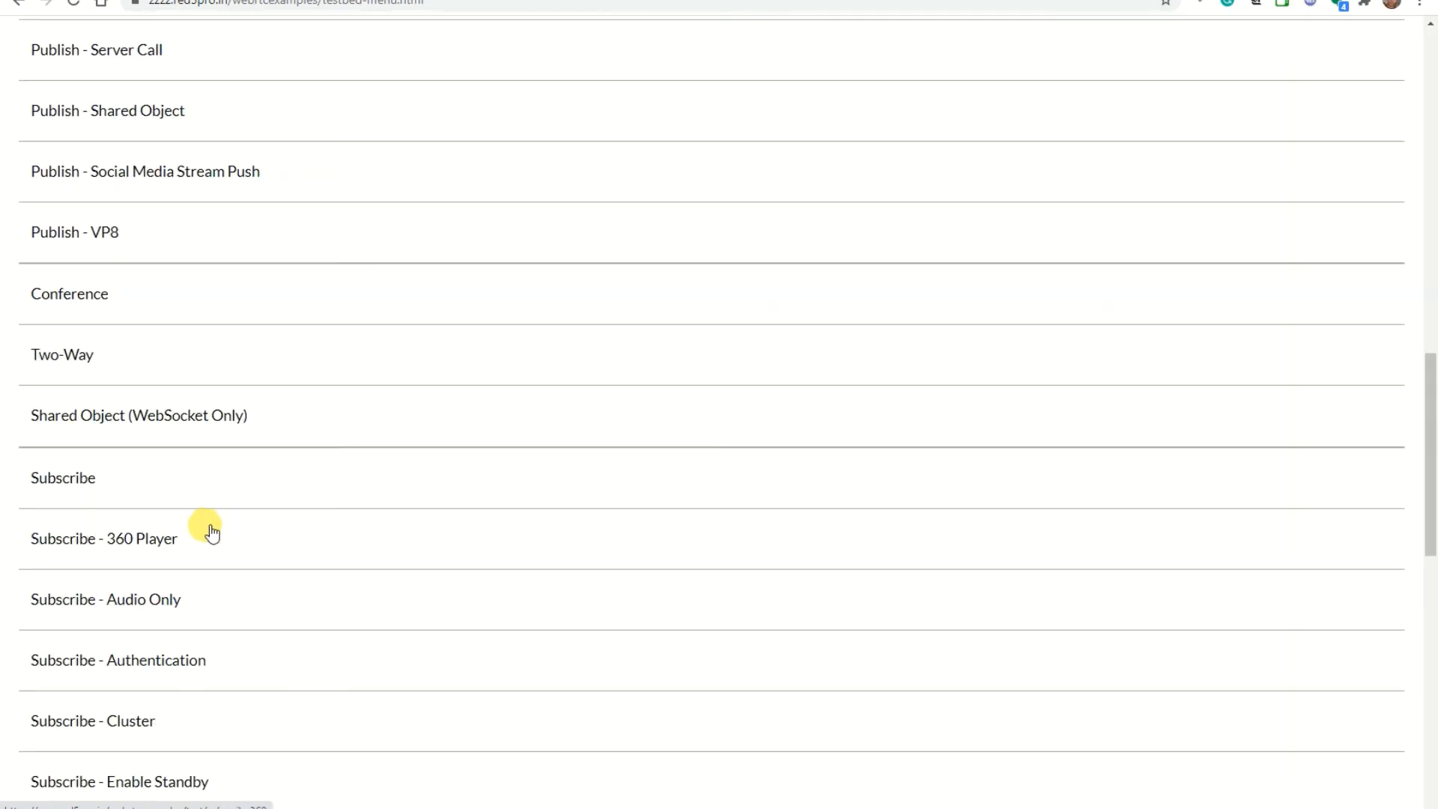
click(75, 477)
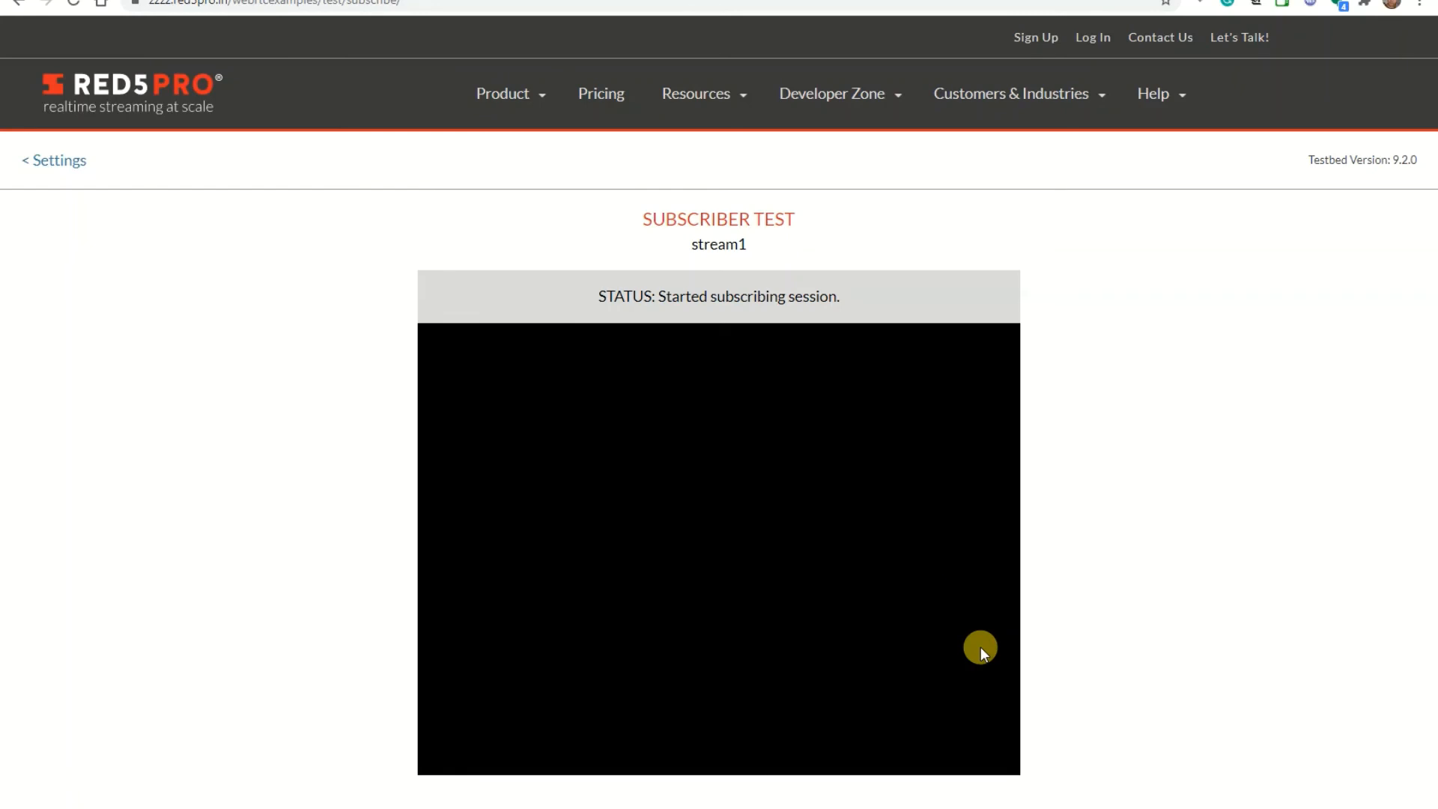
scroll(1105, 533, down, 1)
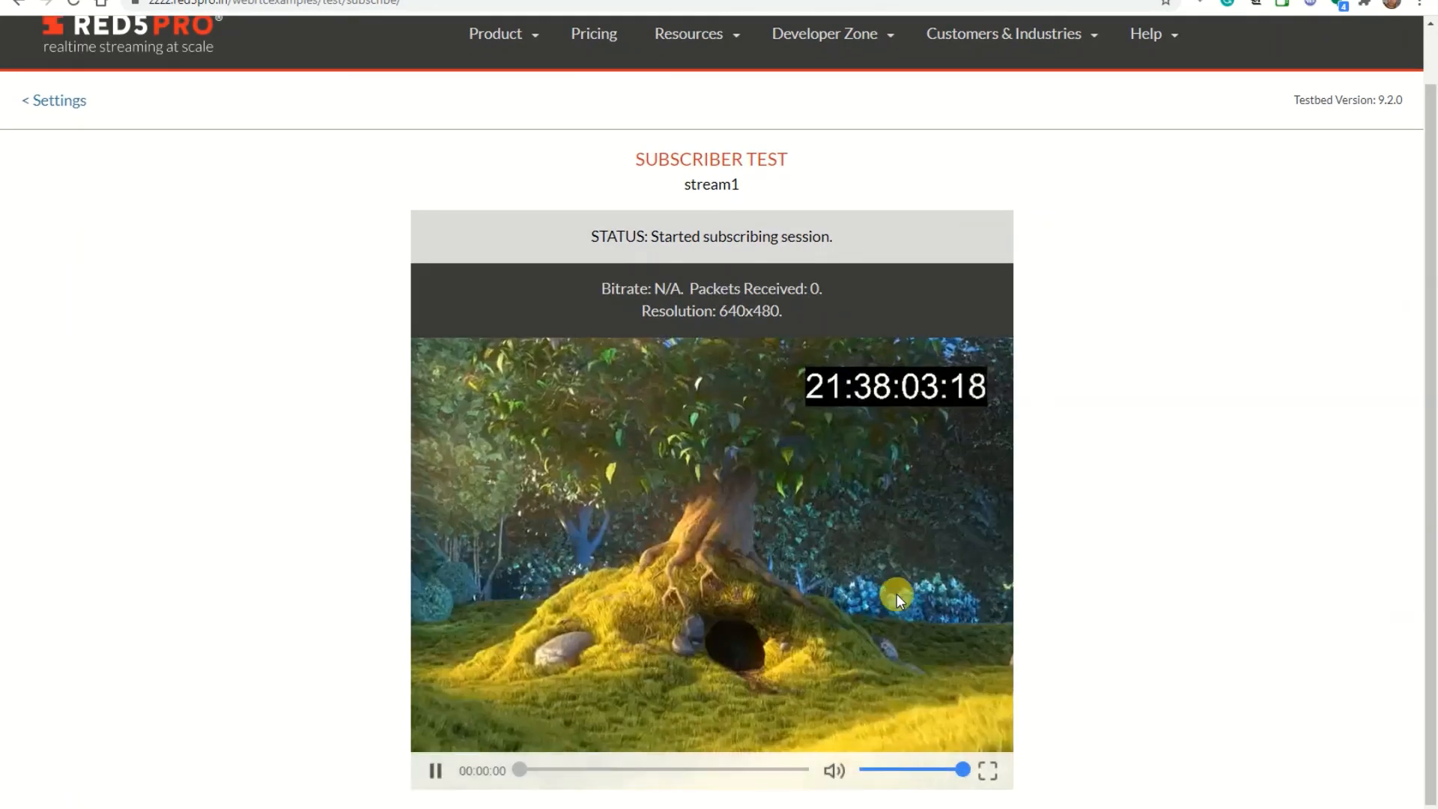
click(829, 770)
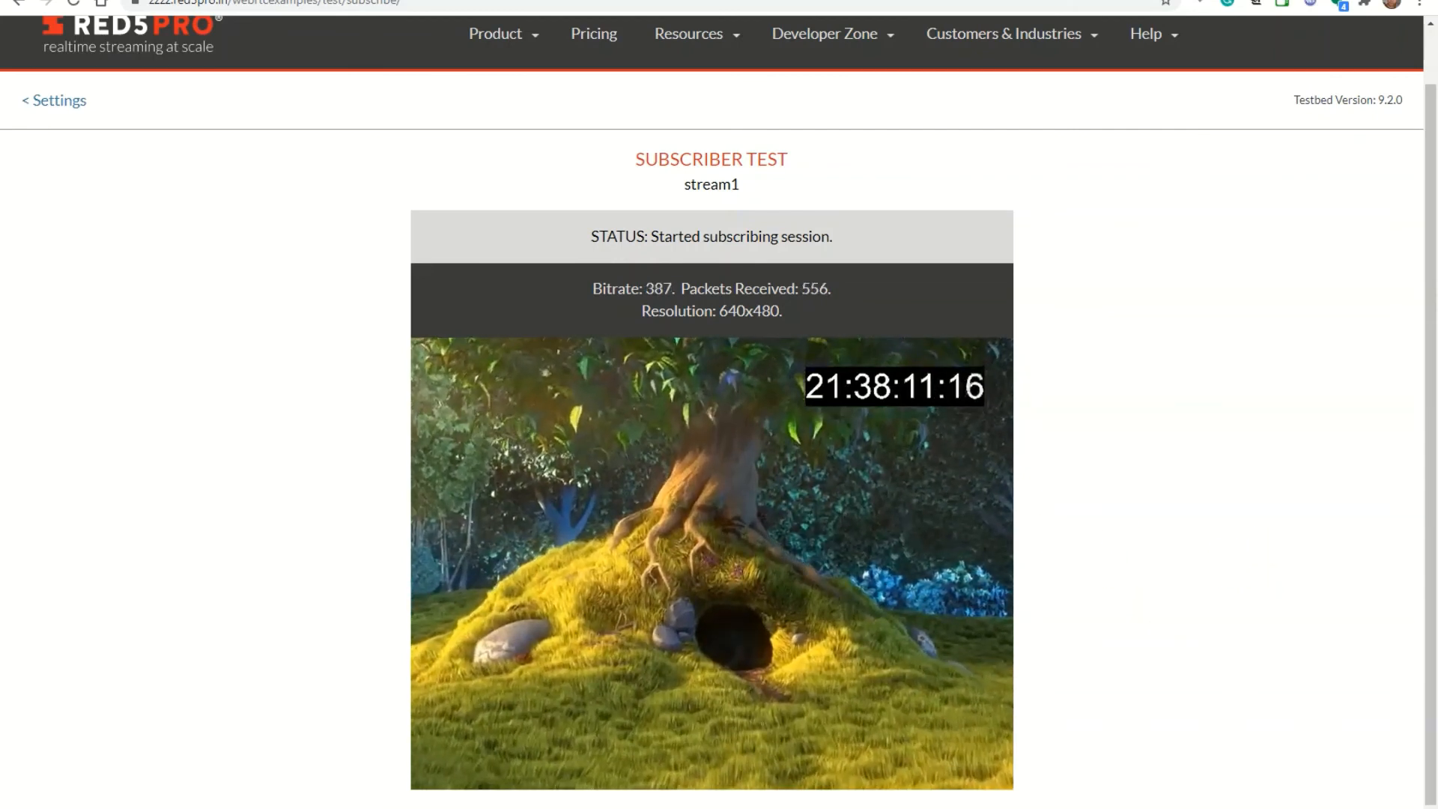
- Switch to OBS and arrange its window side by side with the browser's Subscriber Test so both timecodes can be compared
key(alt+Tab)
drag(802, 98, 627, 123)
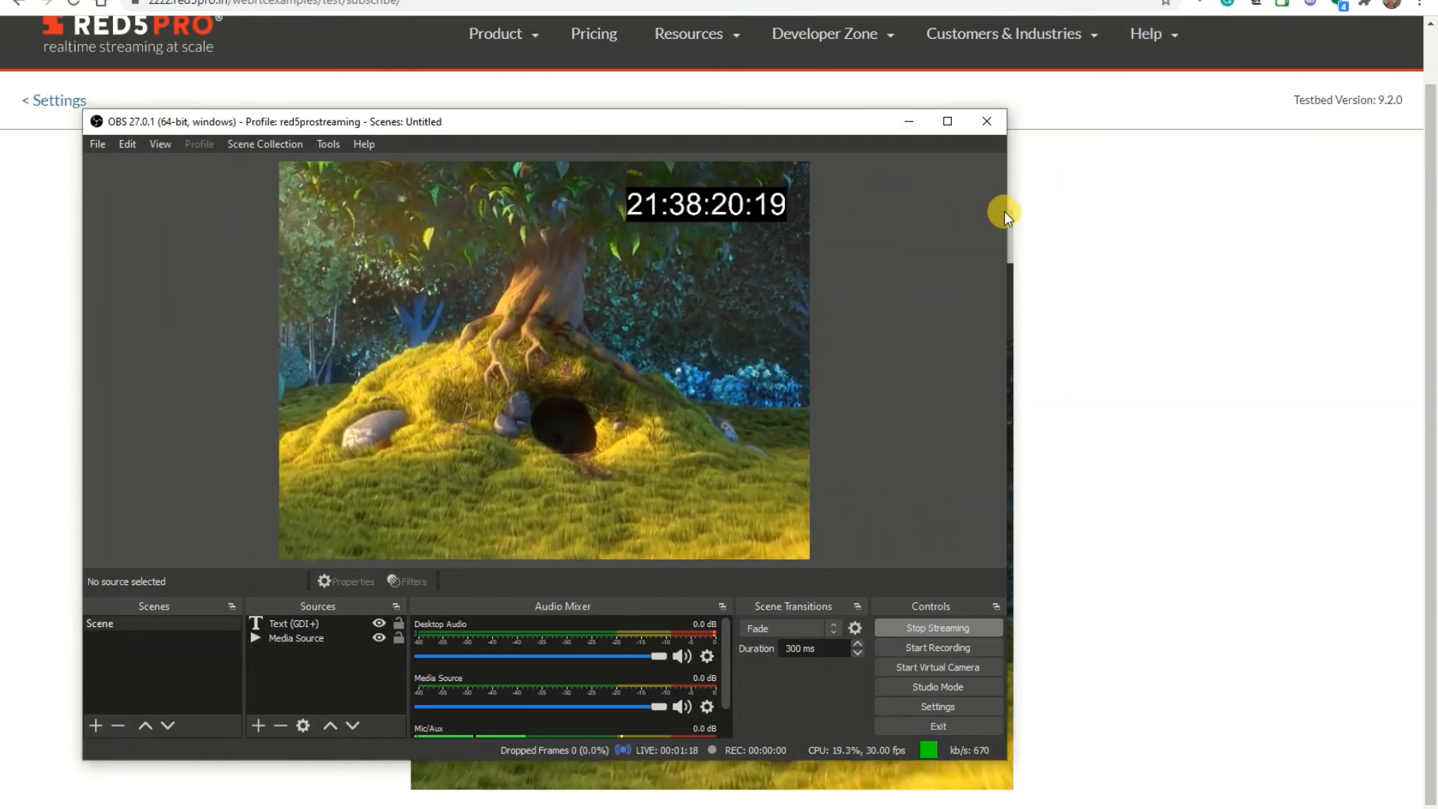
drag(1005, 212, 854, 224)
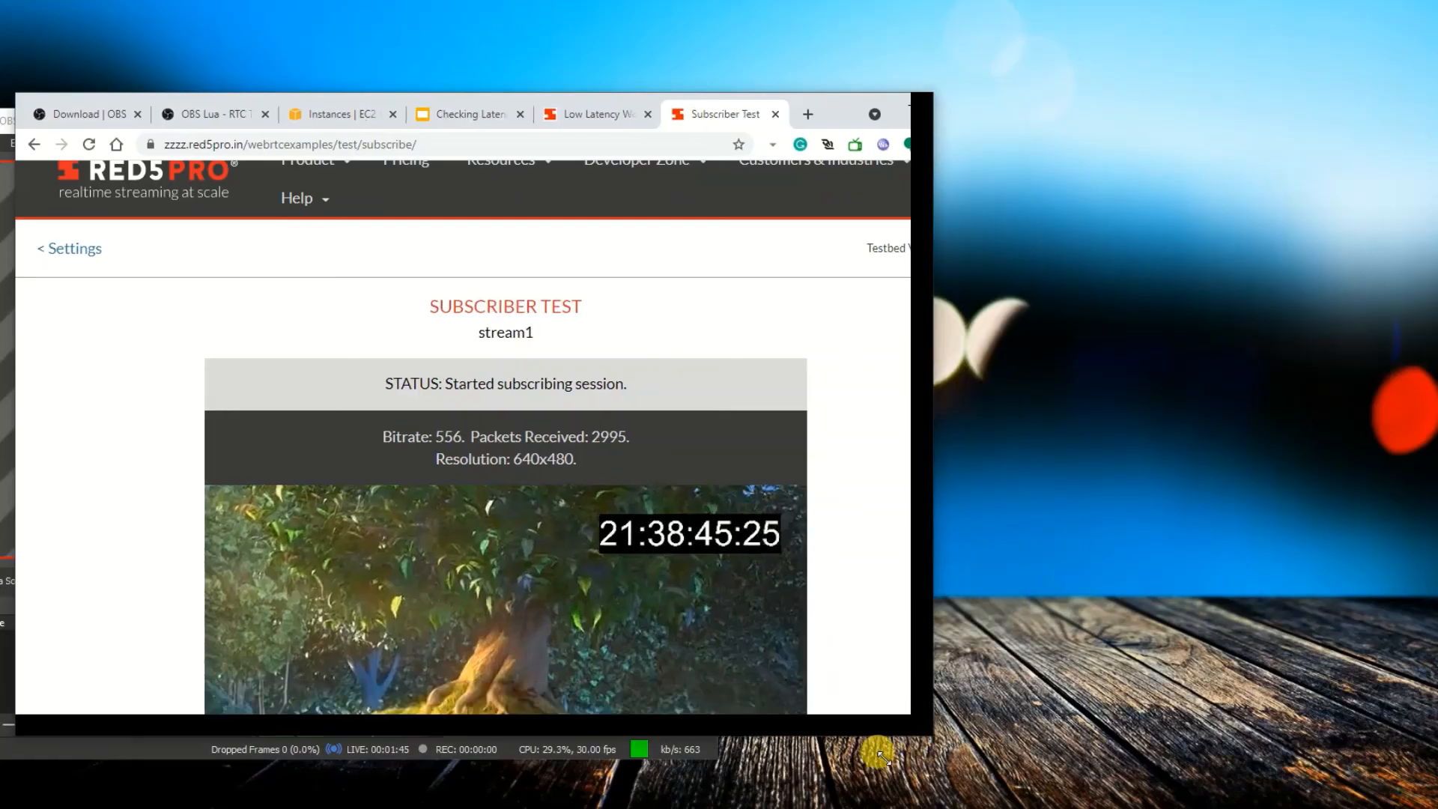
drag(628, 114, 1199, 1)
drag(1355, 365, 1367, 476)
drag(440, 119, 358, 110)
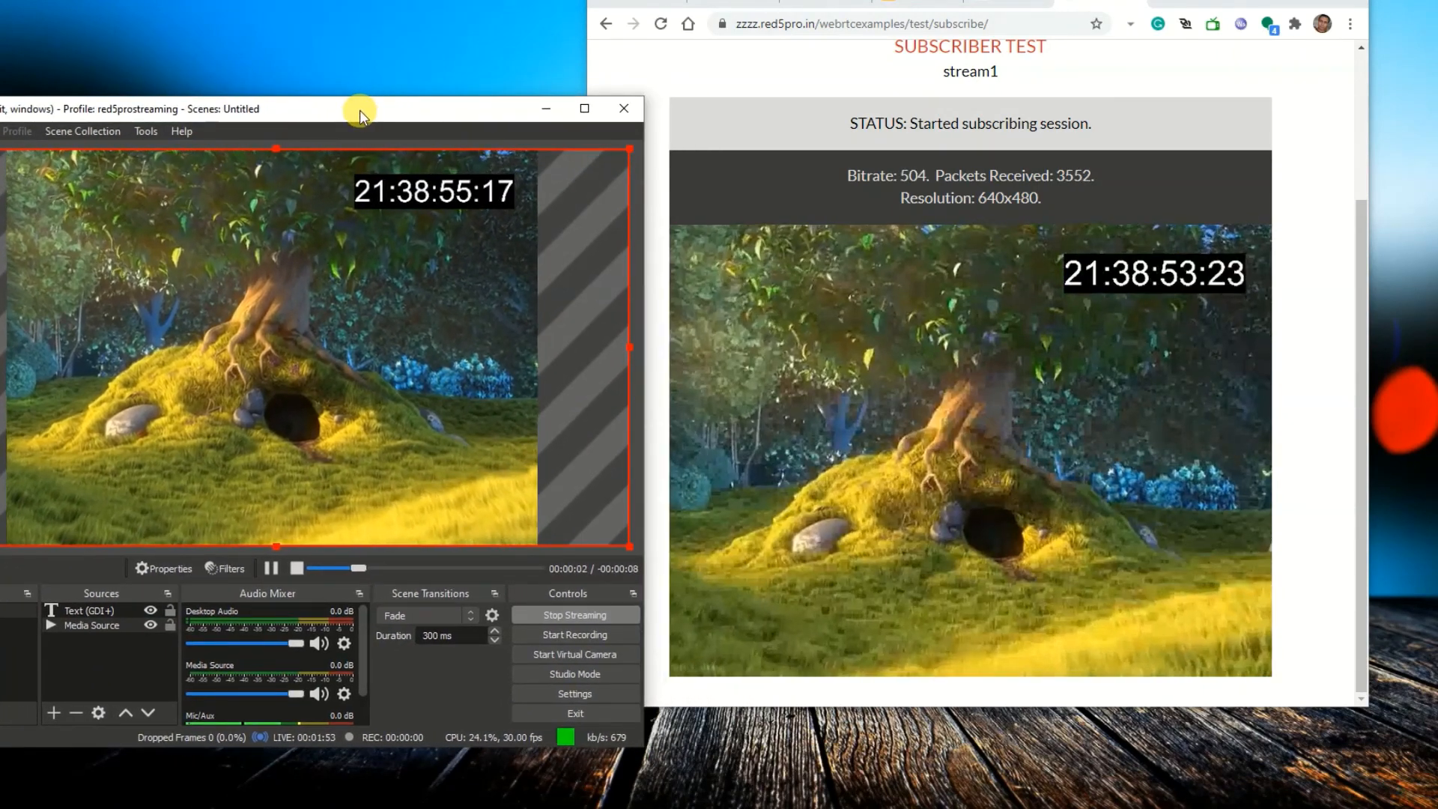
click(793, 740)
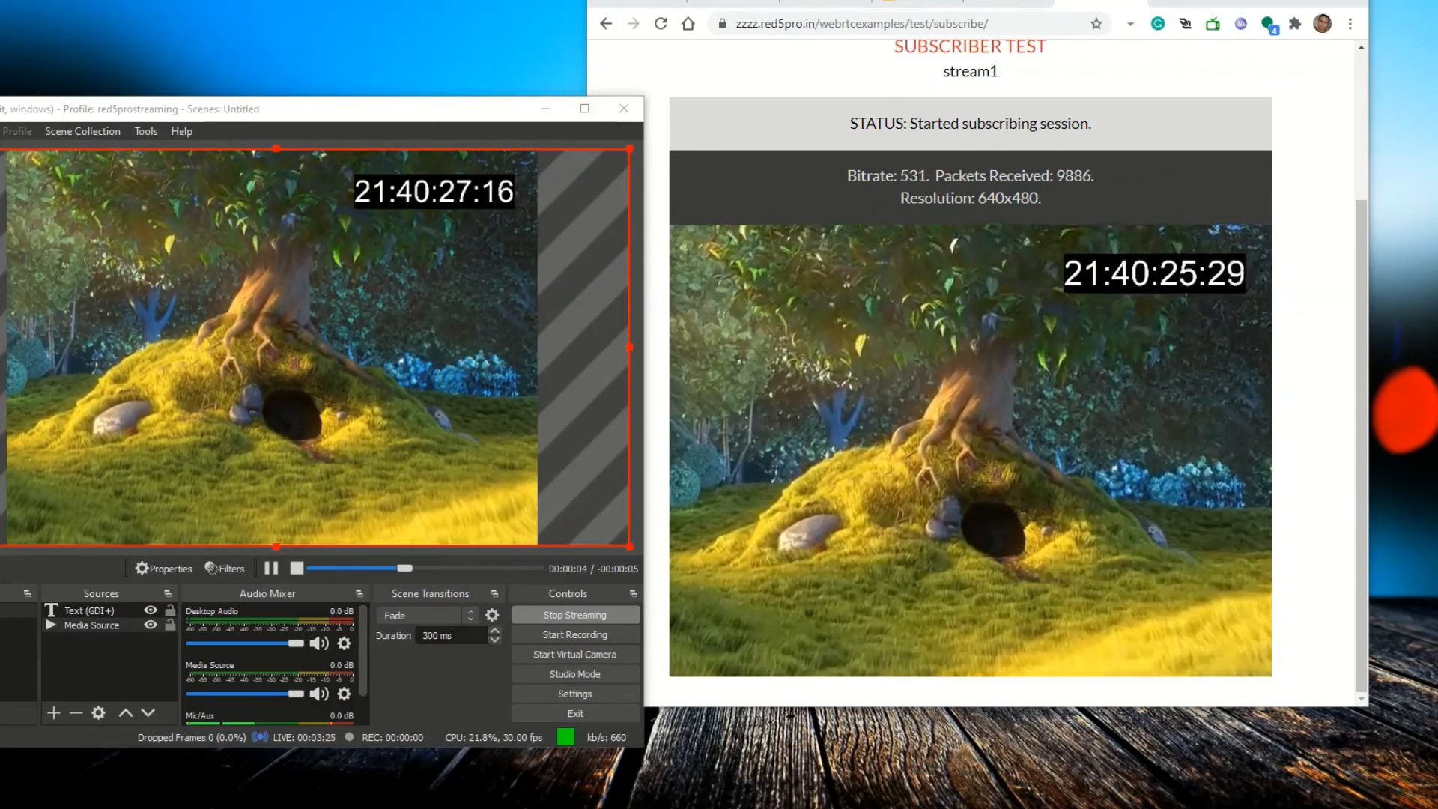
drag(339, 111, 397, 109)
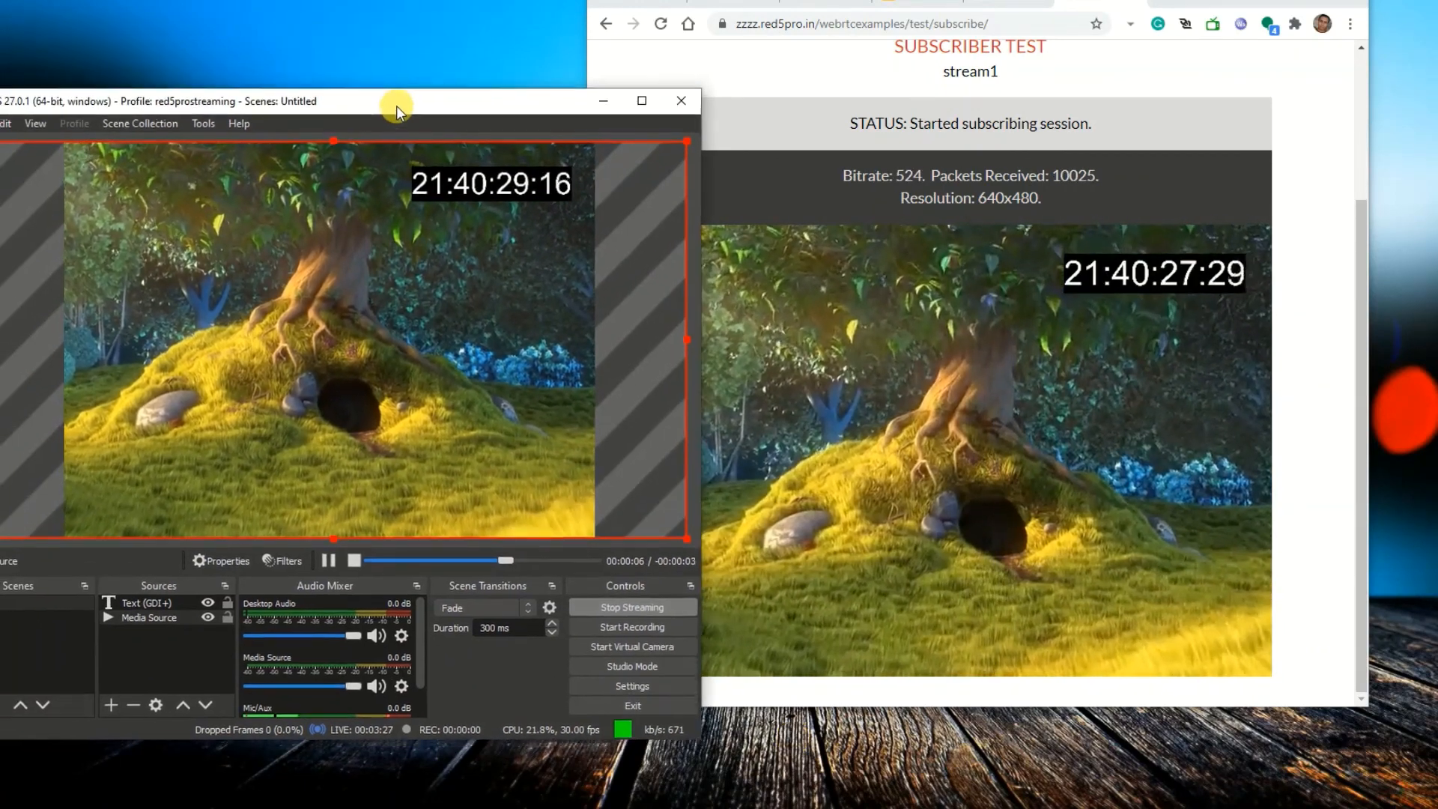